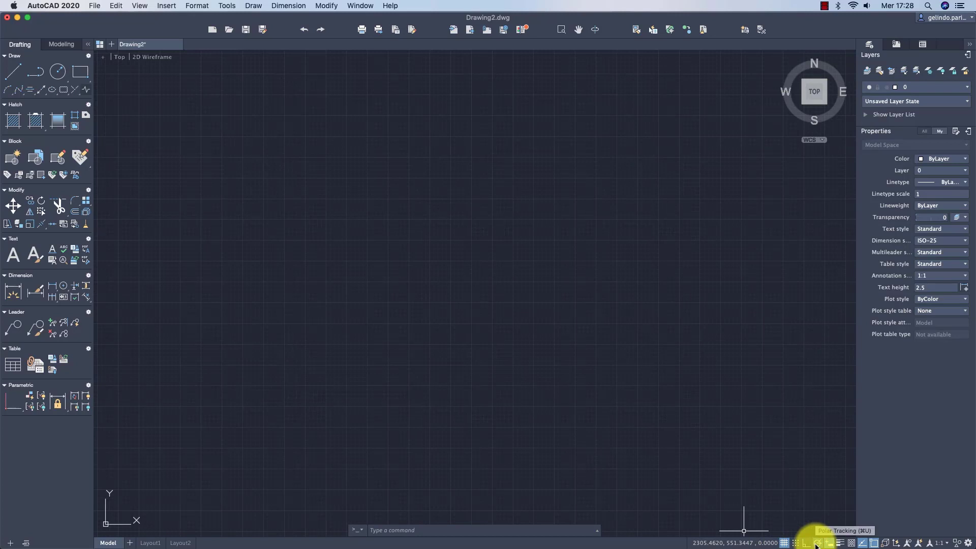
# - Set polar tracking to 45° increments, turn on Dynamic Input, and show the object snap modes list
pyautogui.click(816, 545)
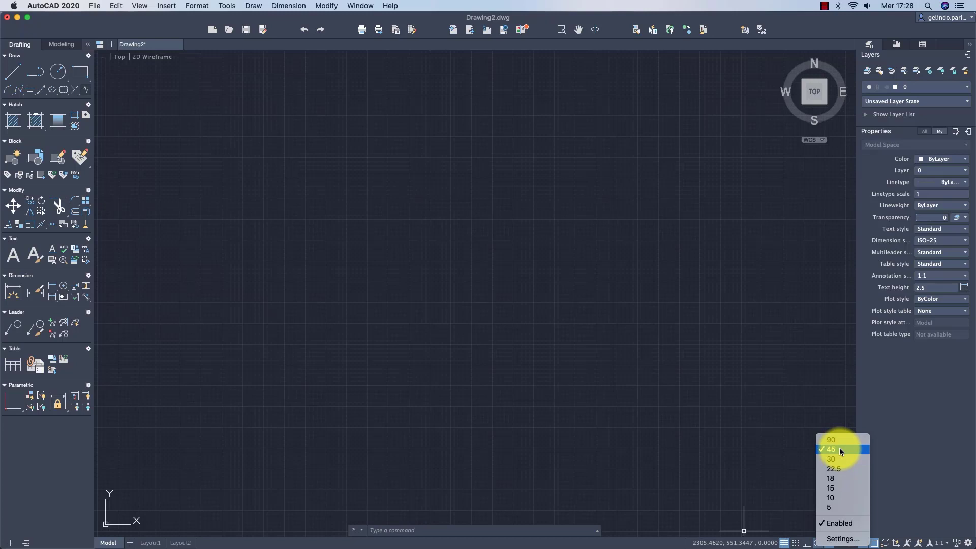
pyautogui.click(777, 472)
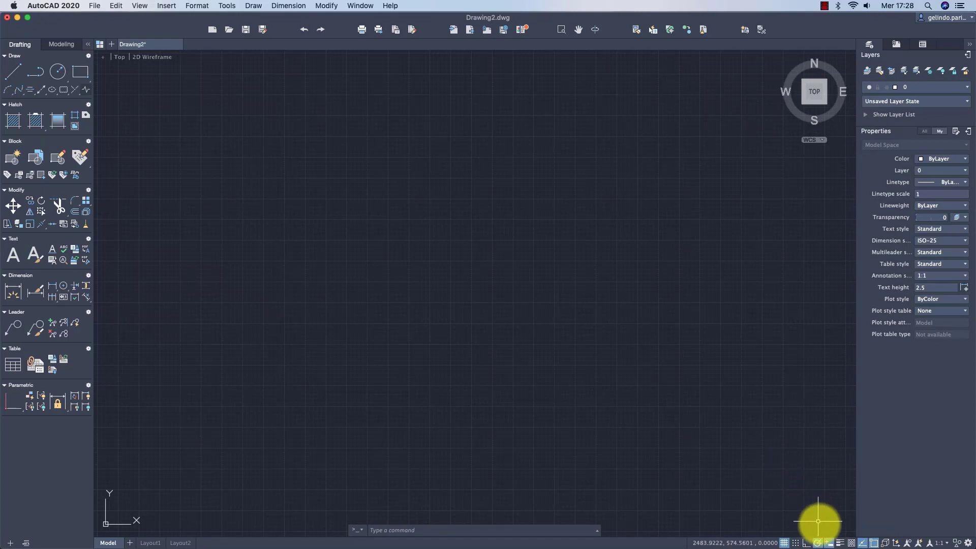
pyautogui.click(828, 542)
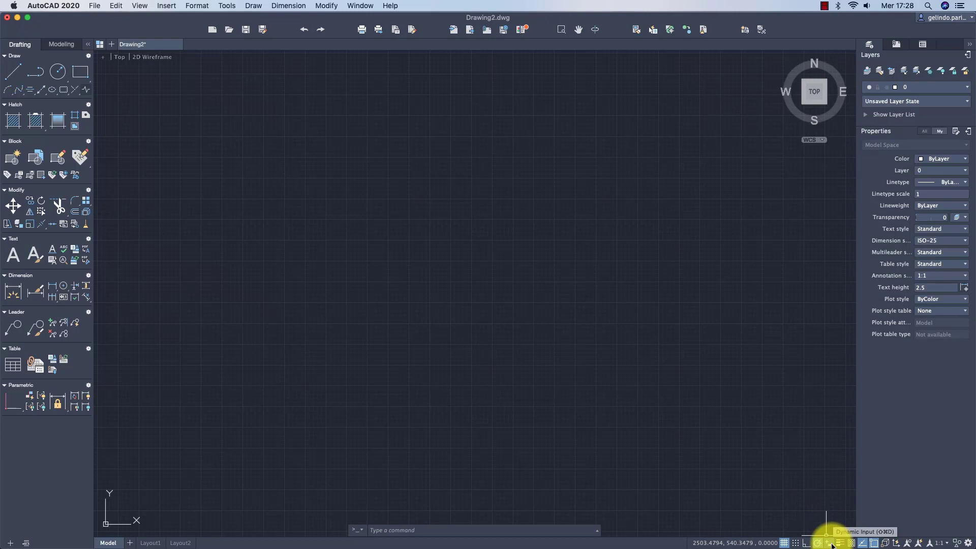
pyautogui.click(860, 544)
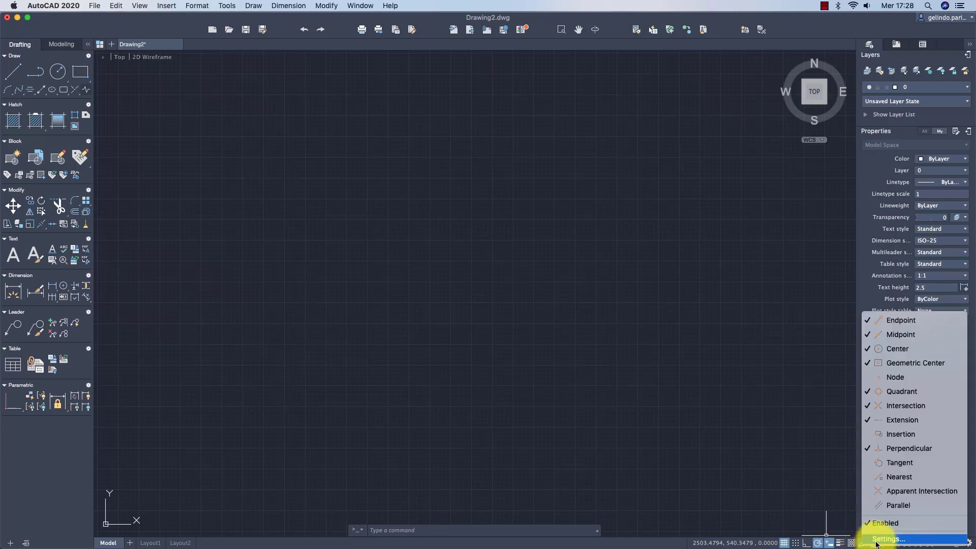
# - Review the Object Snap tab of Drafting Settings and accept it with OK
pyautogui.click(870, 538)
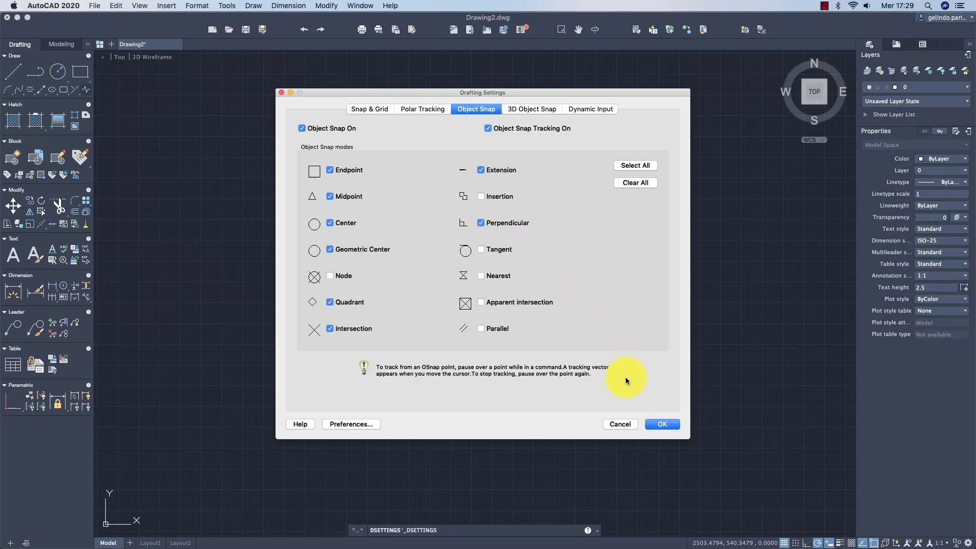
pyautogui.click(661, 423)
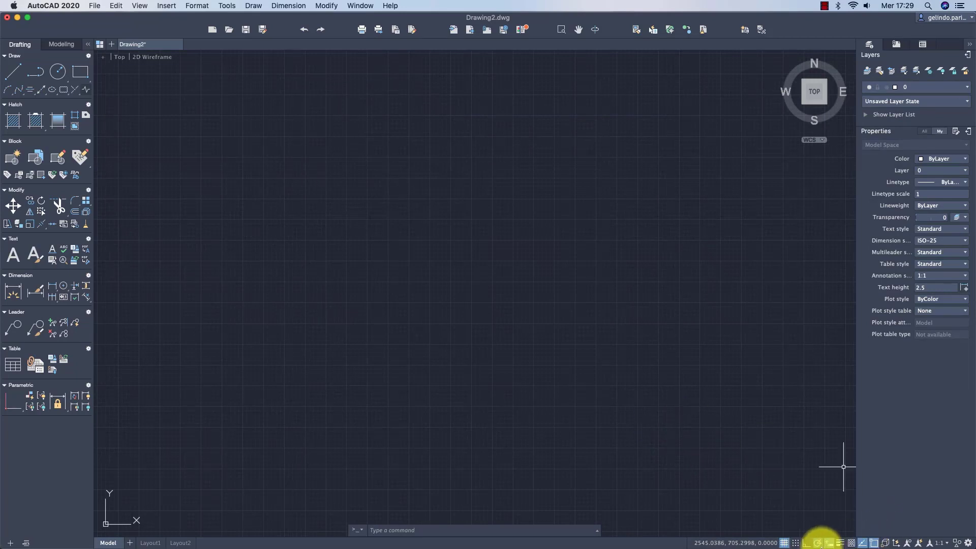
pyautogui.click(956, 542)
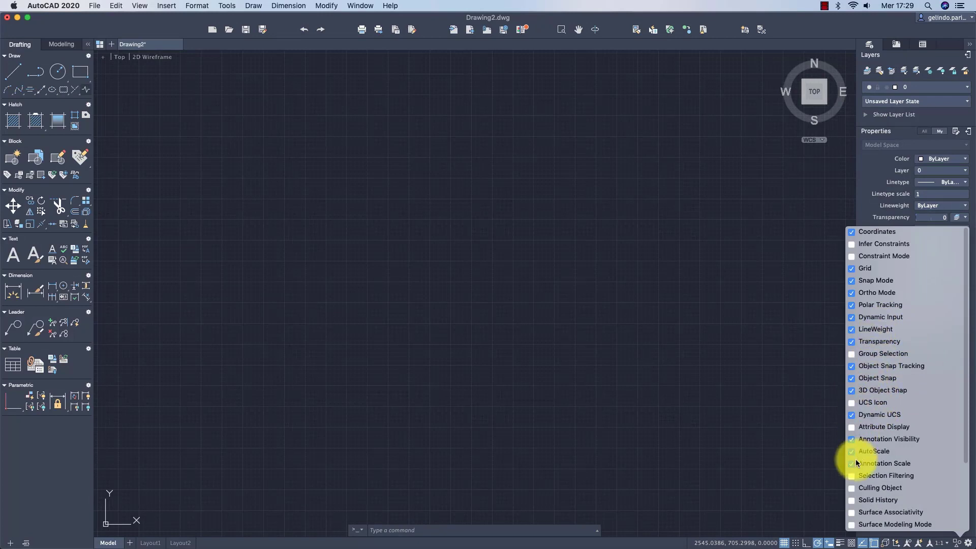
pyautogui.click(653, 399)
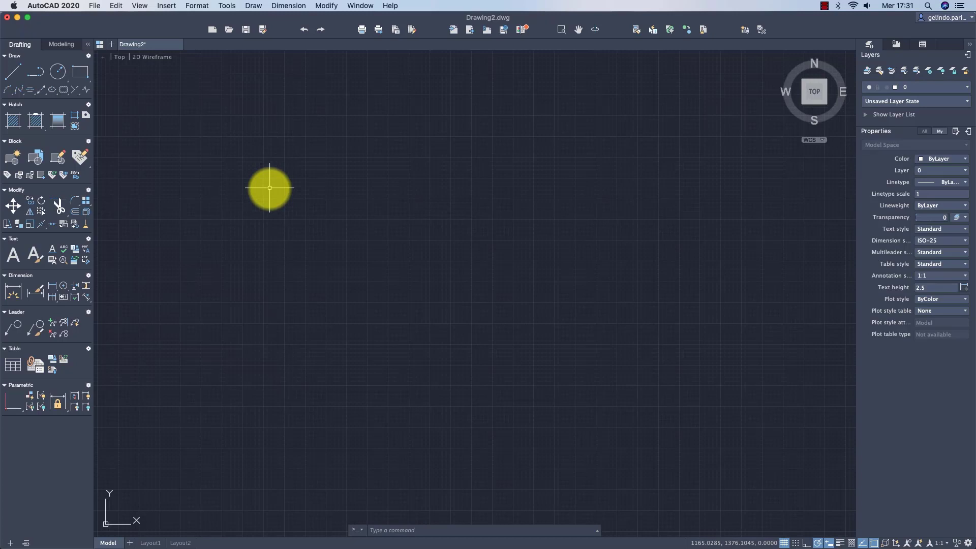
# - Draw the six-sided L-shaped outline with Line, closing it back at the start point
pyautogui.click(16, 74)
pyautogui.click(308, 323)
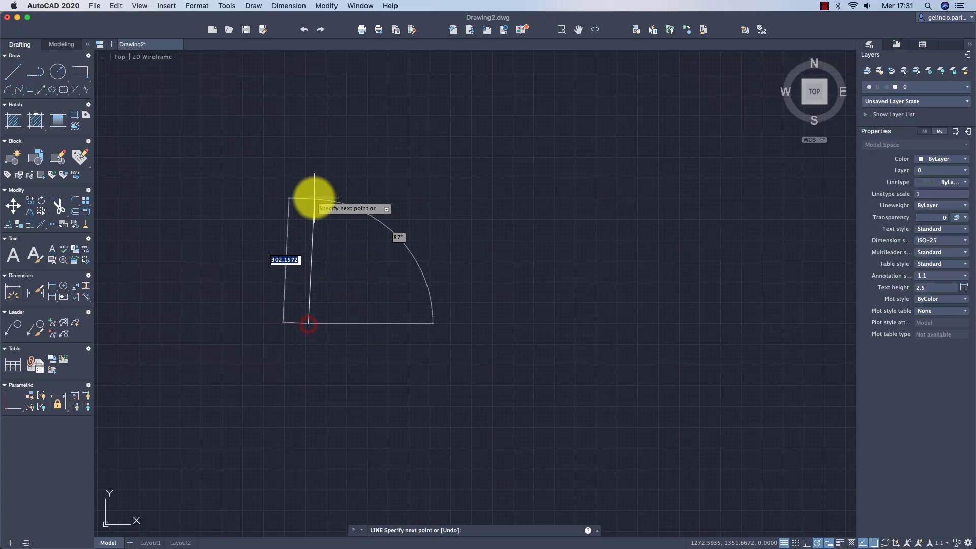
pyautogui.click(308, 194)
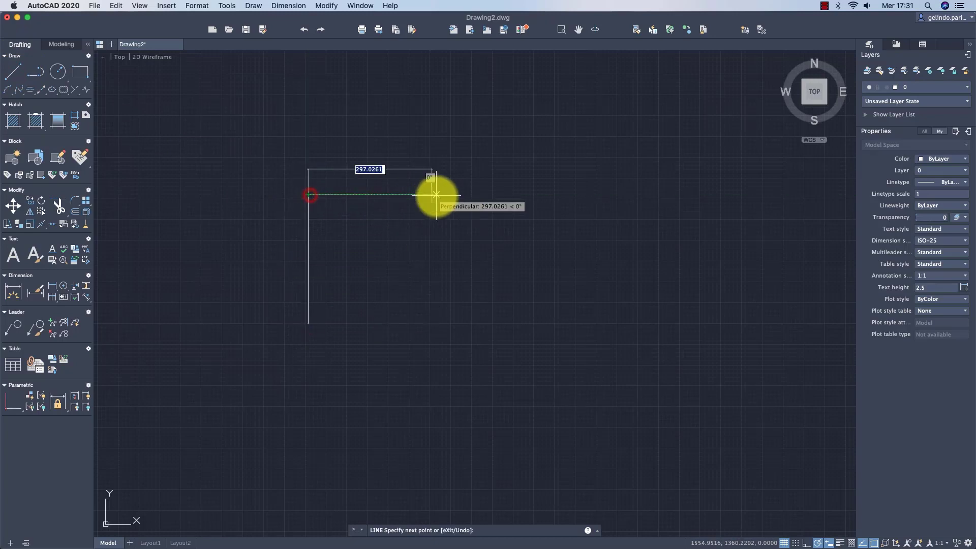
pyautogui.click(437, 194)
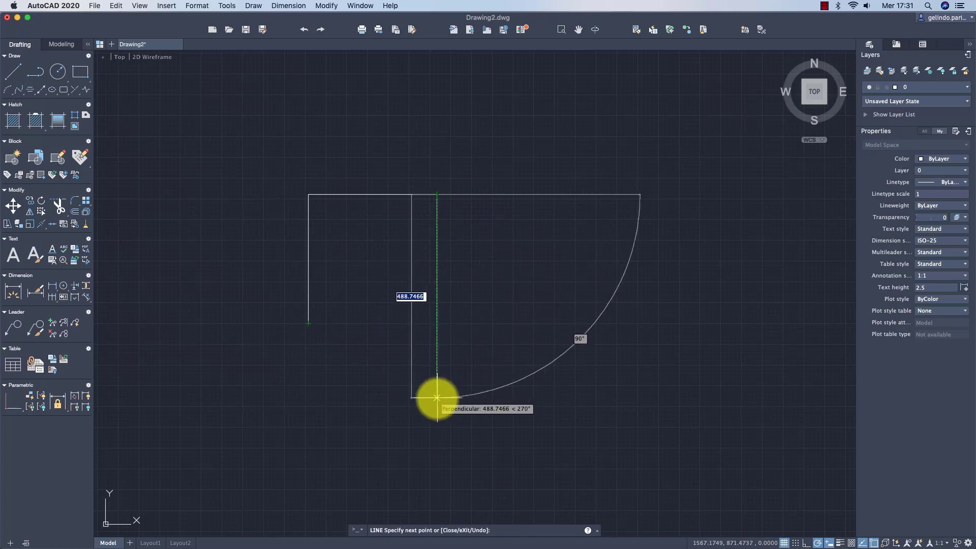
pyautogui.click(437, 396)
pyautogui.click(365, 397)
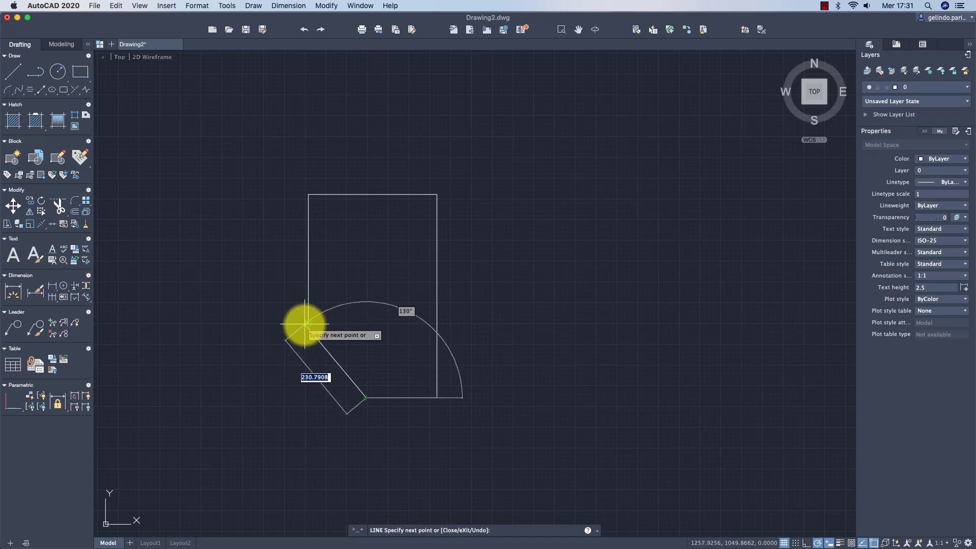
pyautogui.click(363, 324)
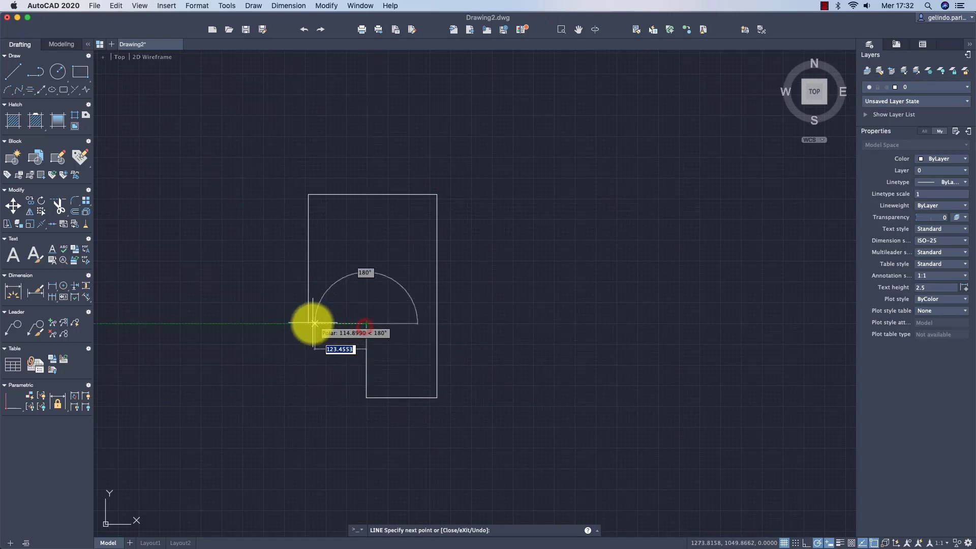
pyautogui.click(308, 323)
pyautogui.rightClick(311, 324)
# - Select the right wall line to inspect it, then clear the selection
pyautogui.click(327, 328)
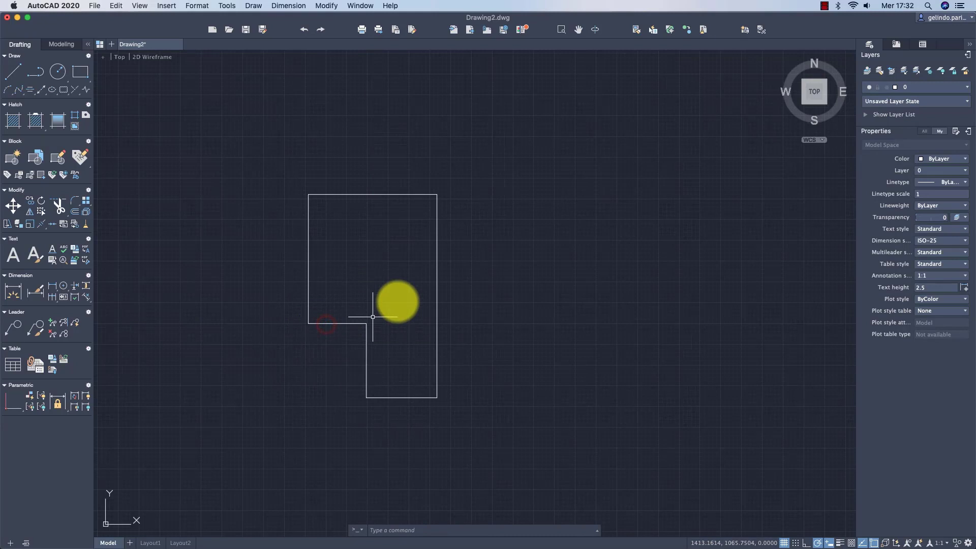
pyautogui.click(440, 260)
pyautogui.click(418, 273)
pyautogui.press('Escape')
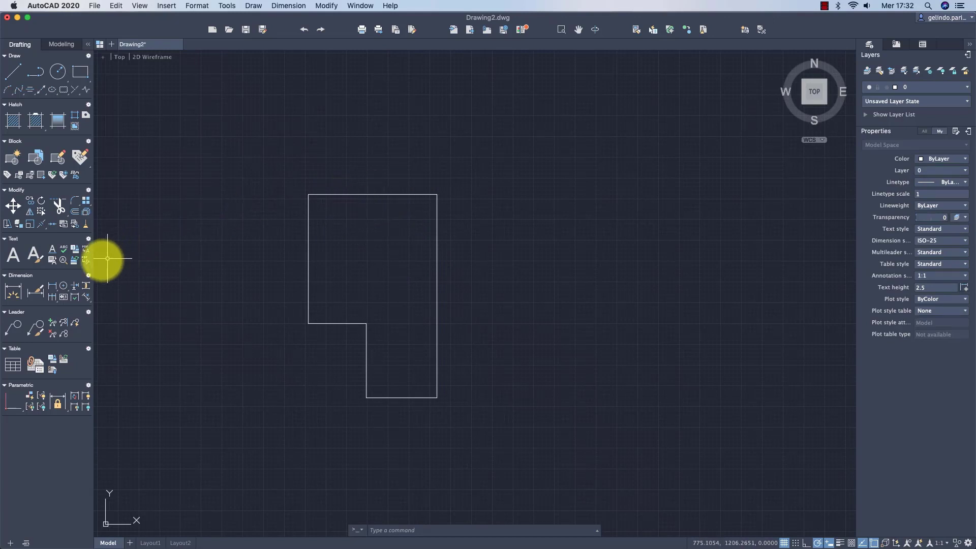
# - Offset the right and top walls inward using an offset distance of 2
pyautogui.click(76, 212)
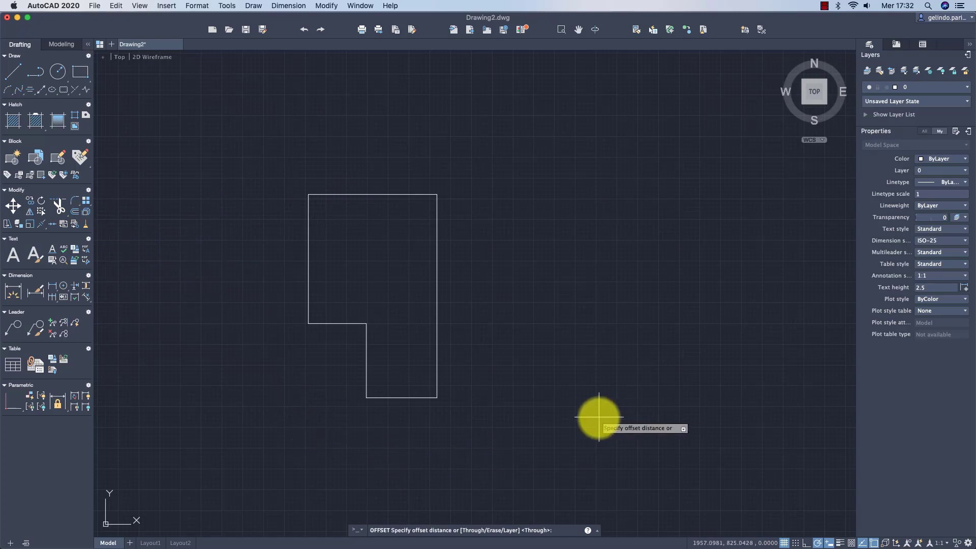
pyautogui.write('20')
pyautogui.press('Return')
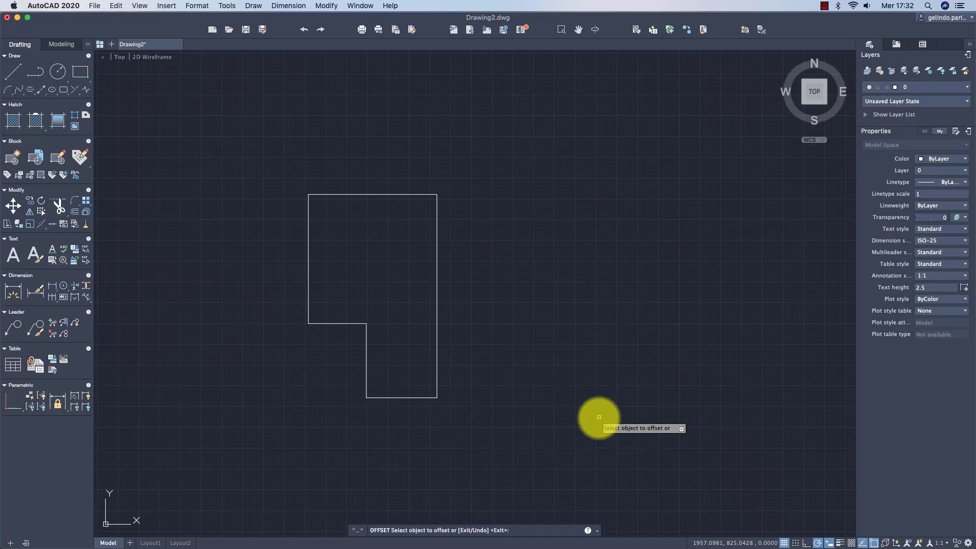
pyautogui.click(437, 292)
pyautogui.click(423, 286)
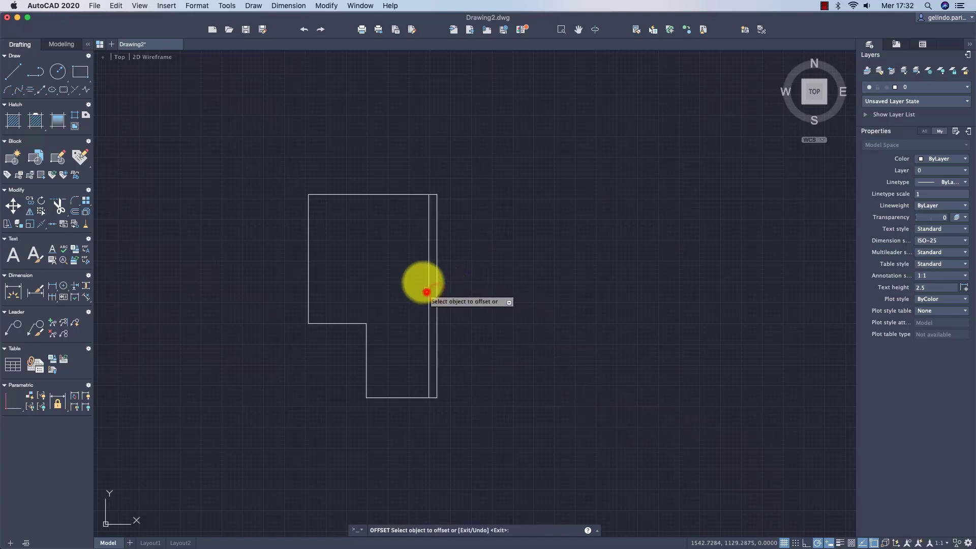
pyautogui.click(409, 196)
pyautogui.click(410, 205)
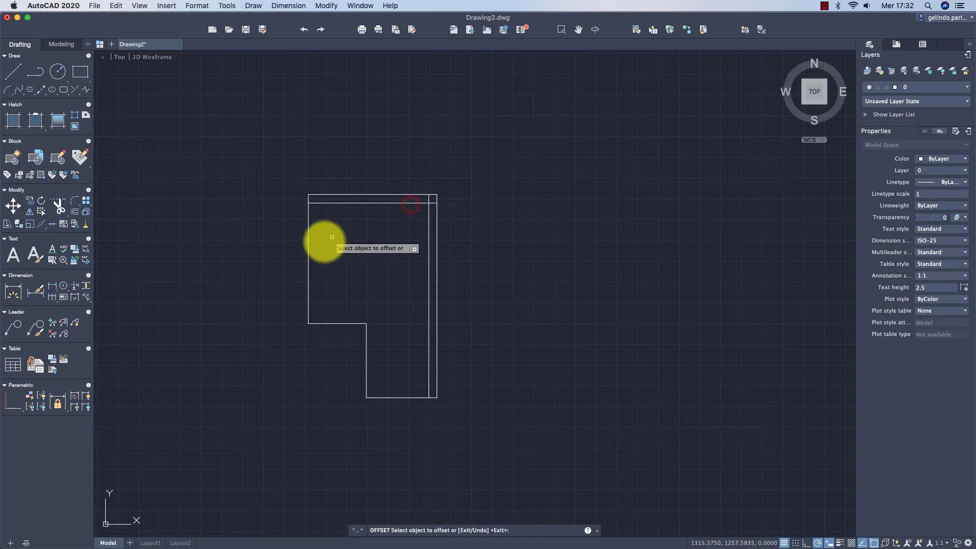
# - Offset the left wall, step edge, lower-left wall and bottom wall inward too
pyautogui.click(308, 252)
pyautogui.click(325, 256)
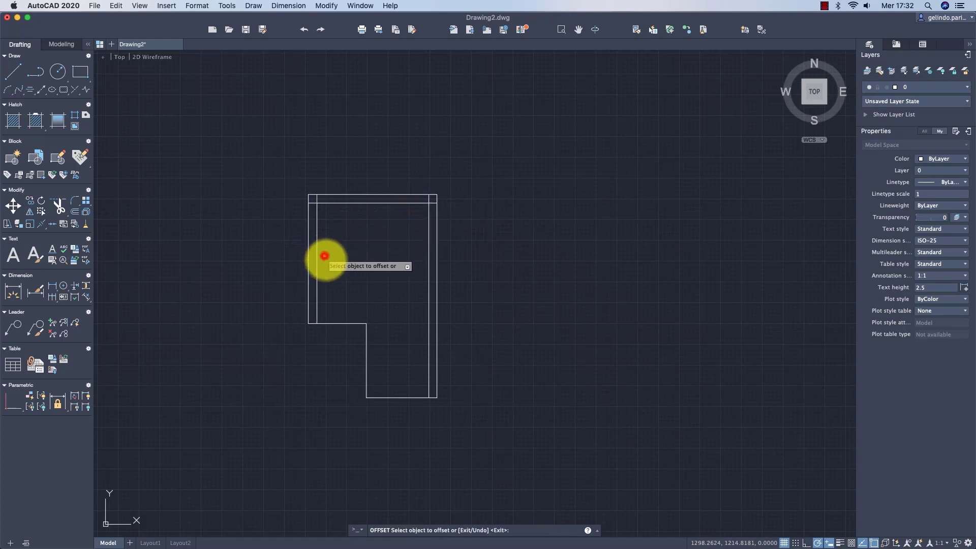
pyautogui.click(331, 323)
pyautogui.click(335, 312)
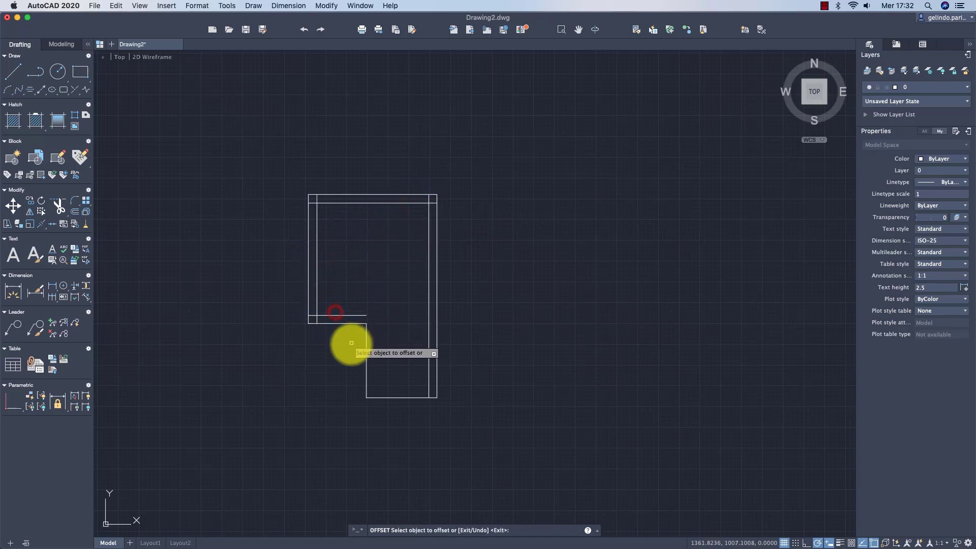
pyautogui.click(366, 353)
pyautogui.click(378, 352)
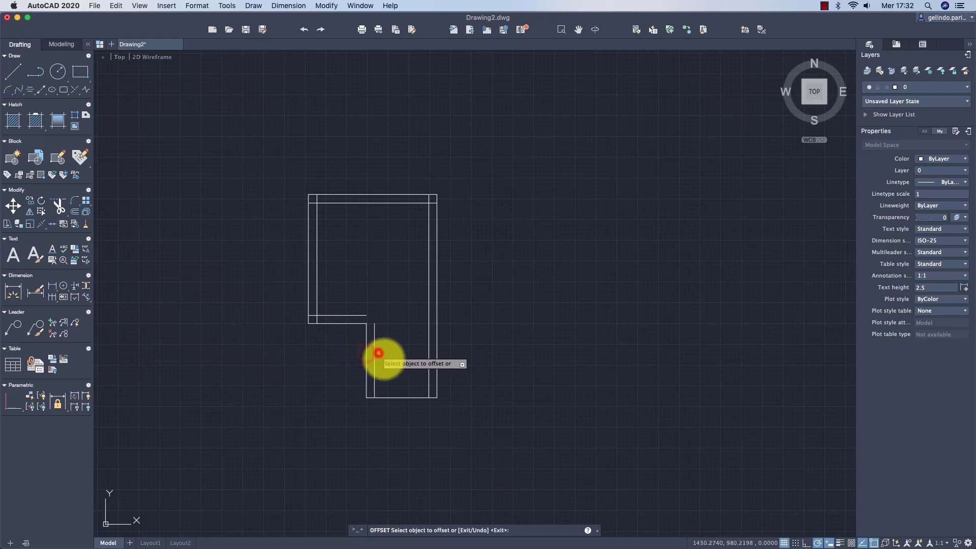
pyautogui.click(401, 397)
pyautogui.click(403, 386)
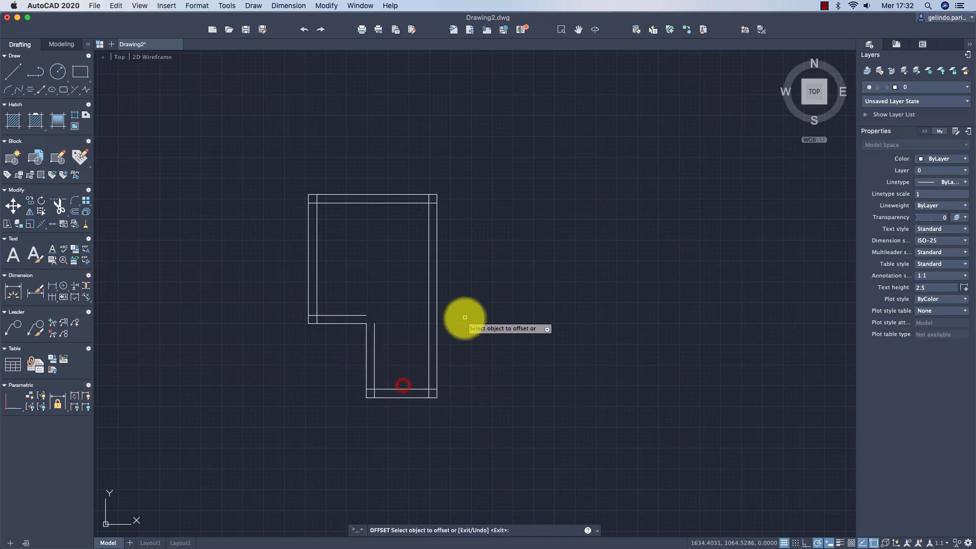
pyautogui.press('Escape')
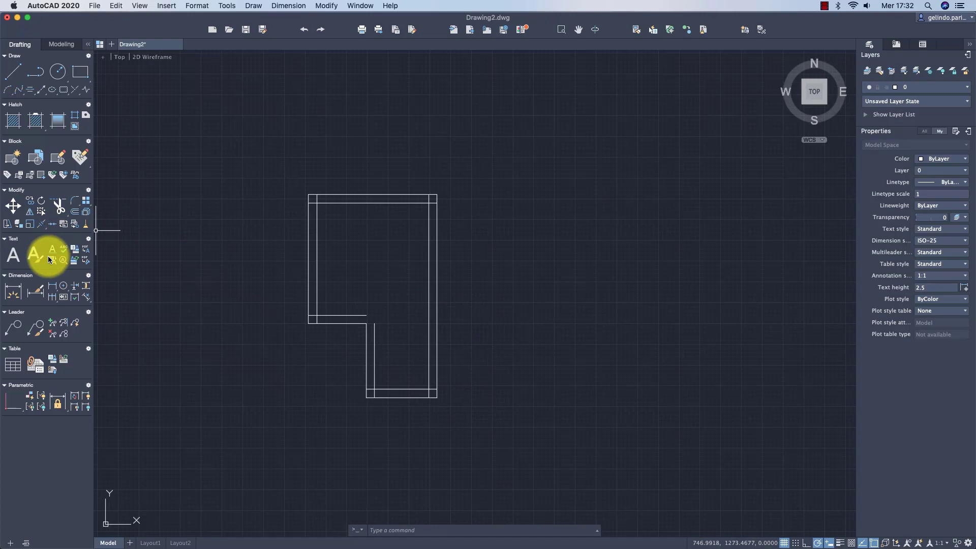
# - Trim with all wall lines as cutting edges, removing the top-left inner stub
pyautogui.click(60, 206)
pyautogui.click(483, 155)
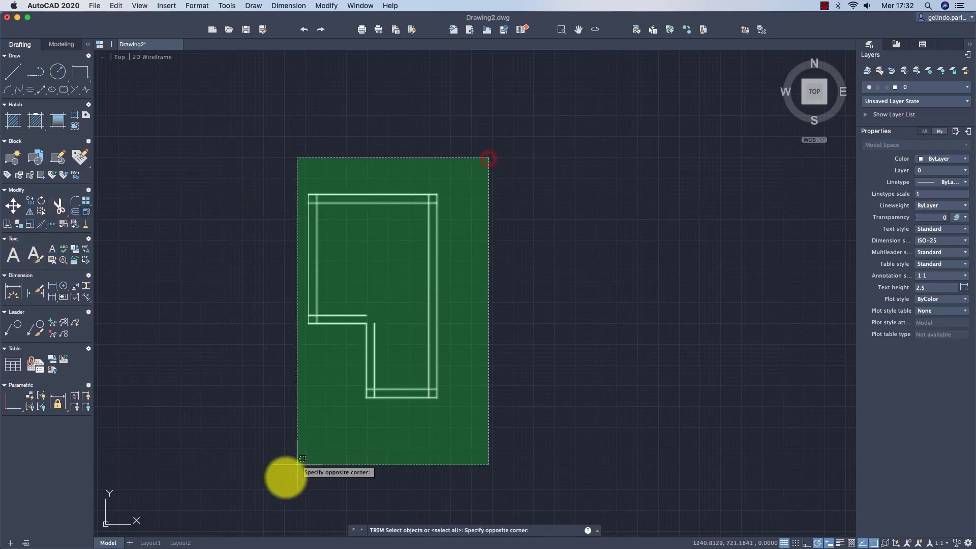
pyautogui.click(275, 476)
pyautogui.press('Return')
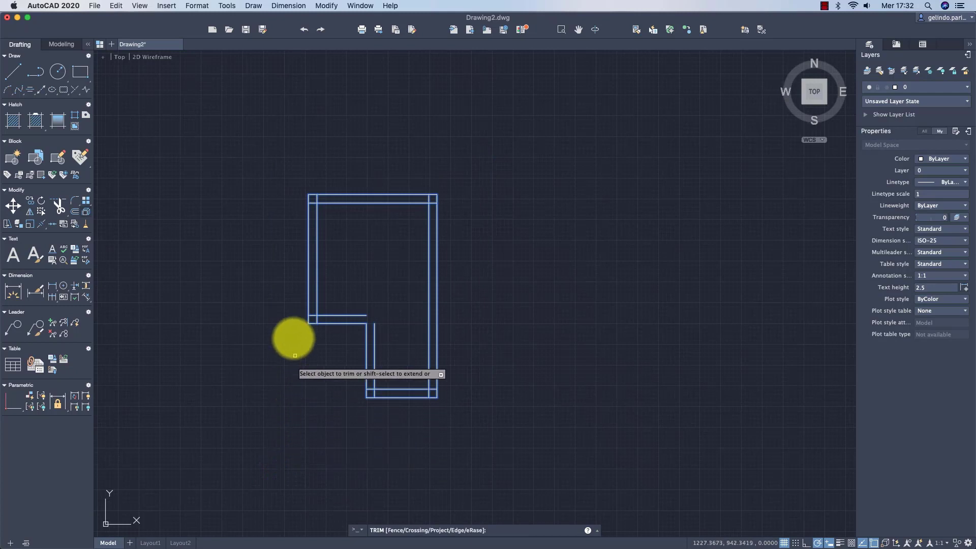
pyautogui.scroll(2, 346, 285)
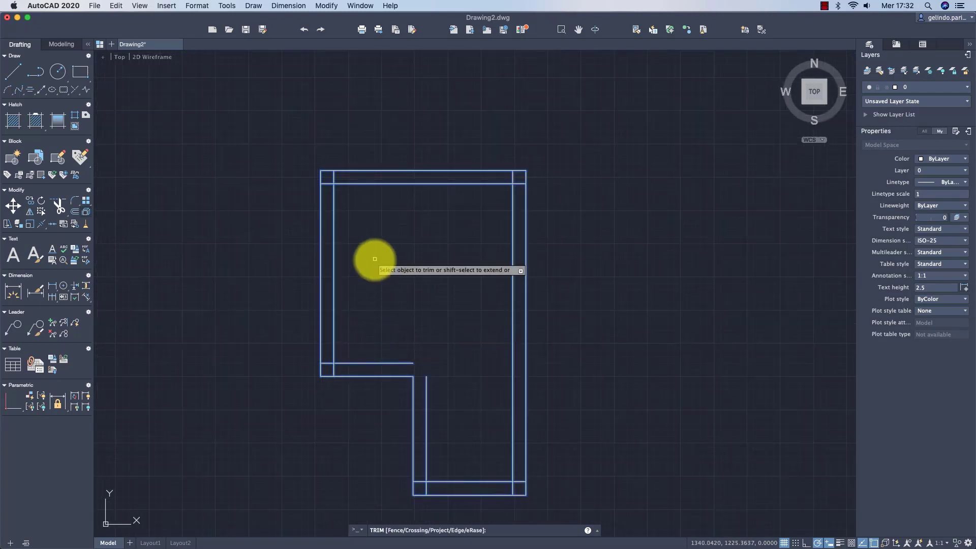
pyautogui.click(332, 178)
pyautogui.click(327, 183)
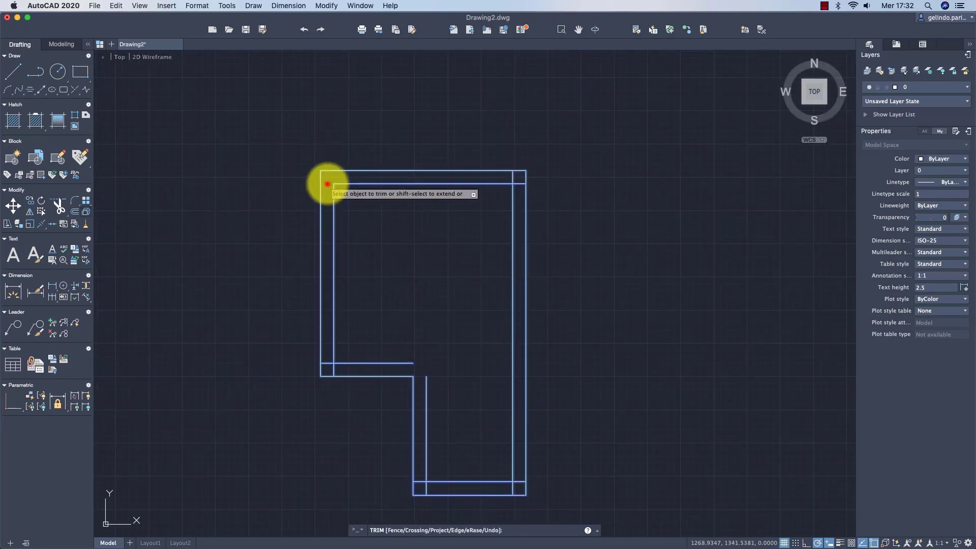
# - Trim the leftover inner stubs at the lower-left, bottom and top-right corners
pyautogui.click(326, 364)
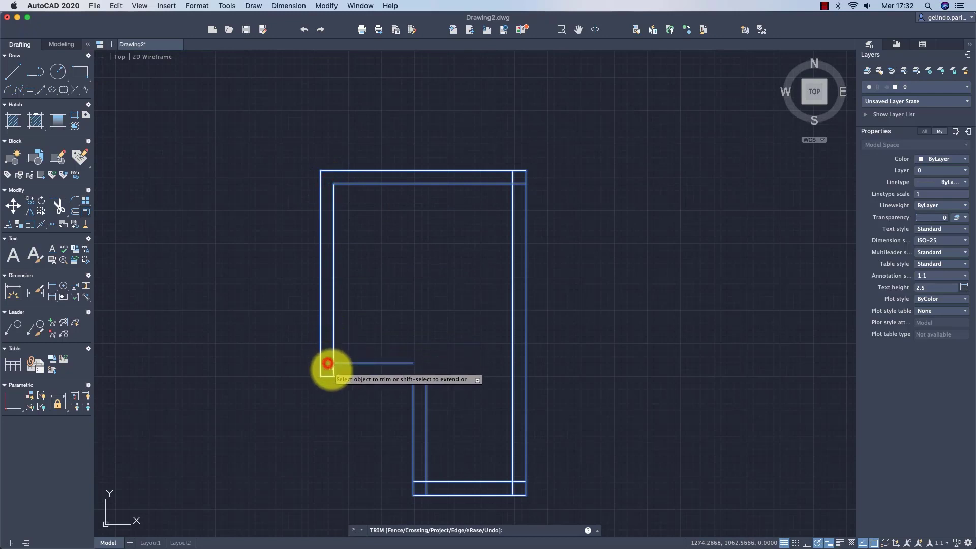
pyautogui.click(333, 368)
pyautogui.click(327, 366)
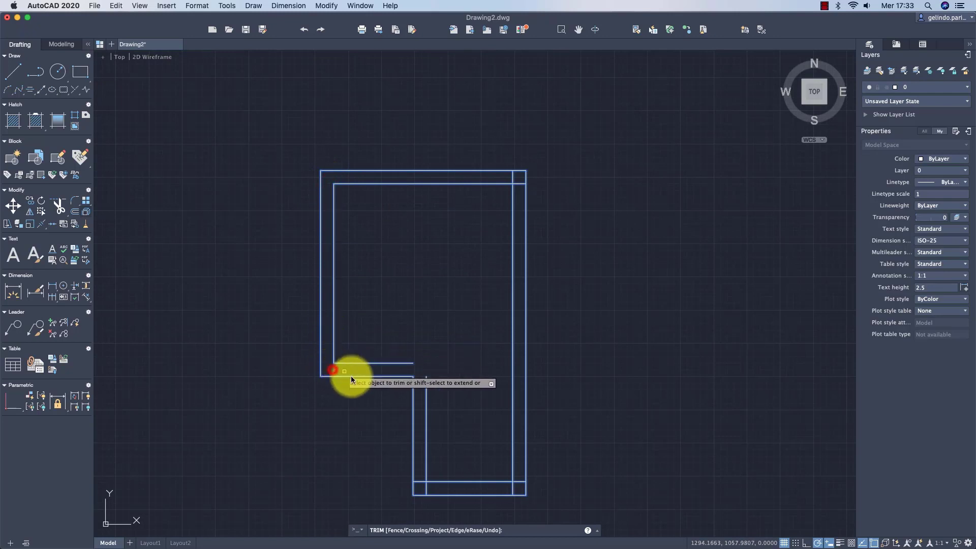
pyautogui.click(427, 490)
pyautogui.click(420, 482)
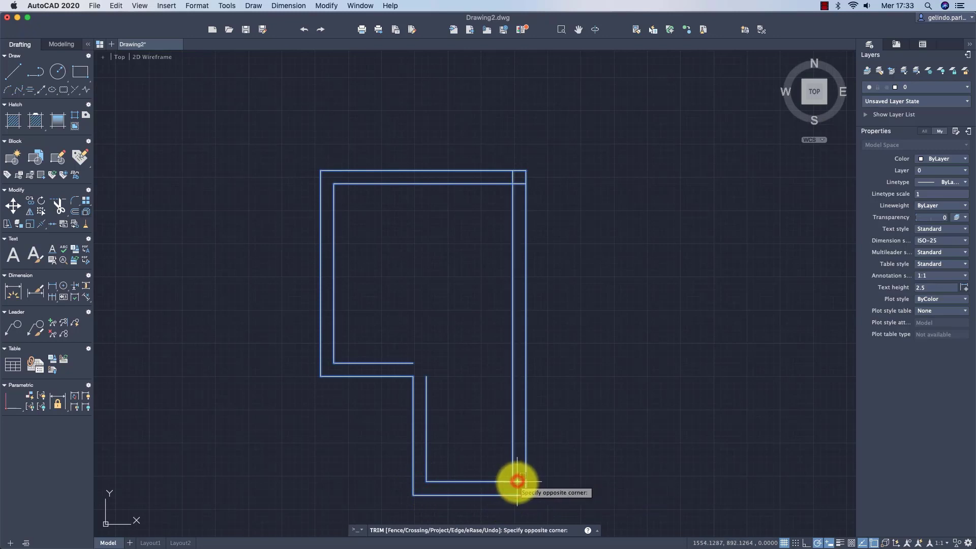
pyautogui.click(516, 483)
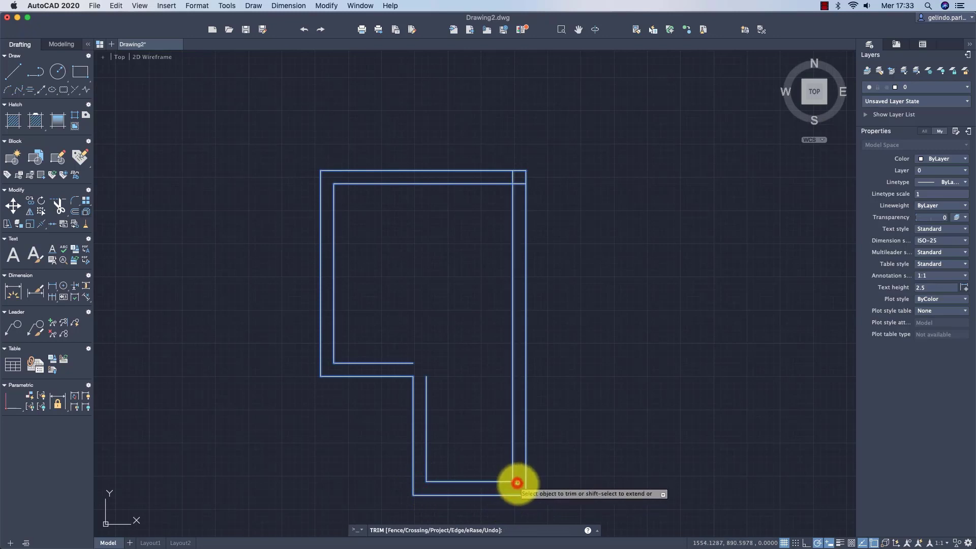
pyautogui.click(507, 176)
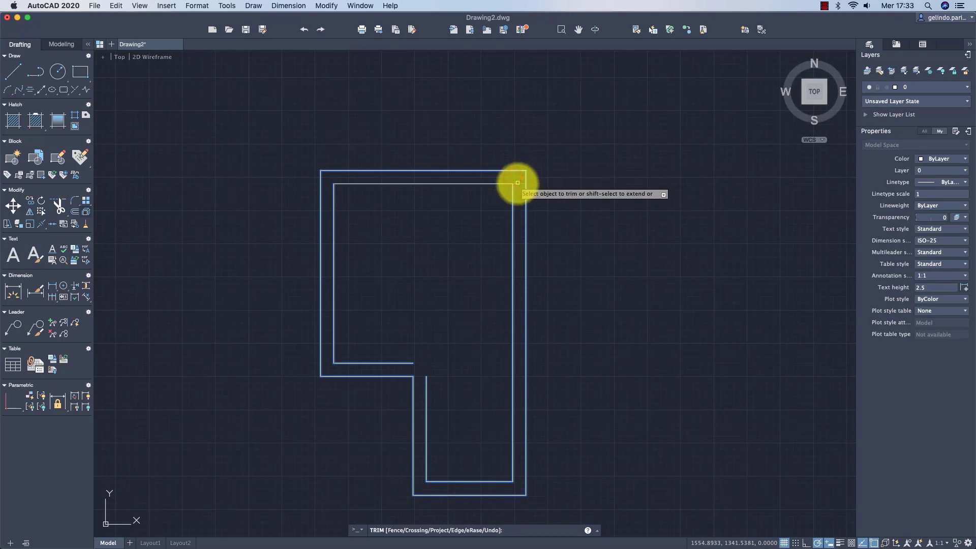
pyautogui.click(517, 183)
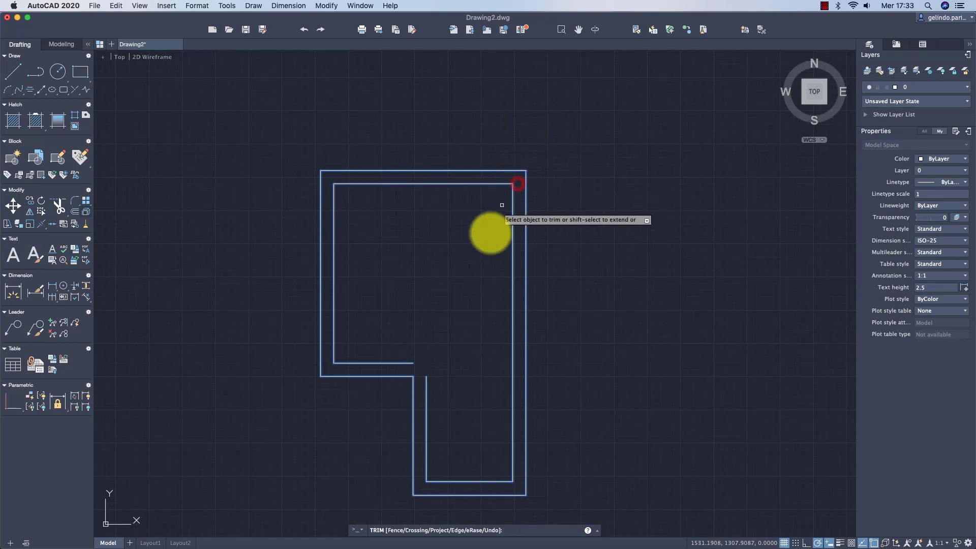
# - Clean up the inner lines crossing the lower room, extending edges back to the walls
pyautogui.click(432, 363)
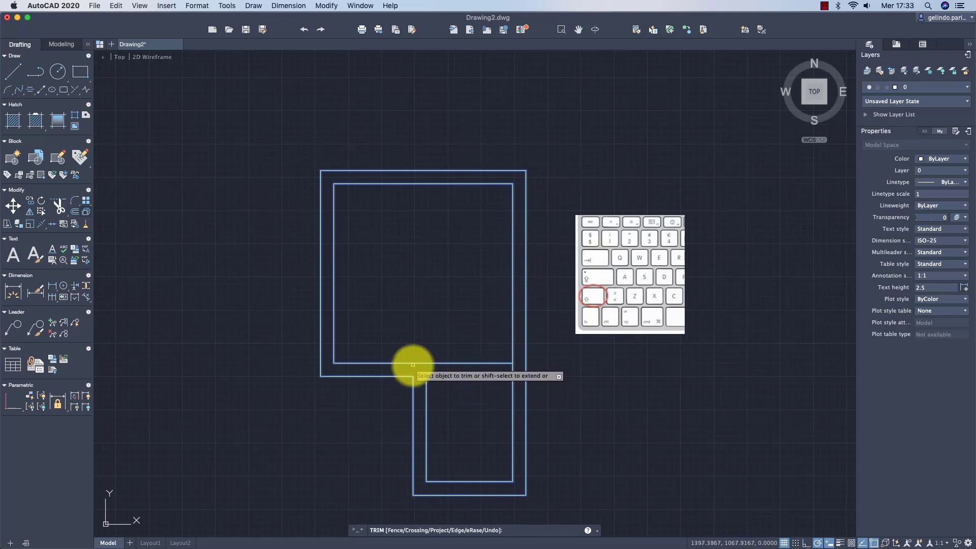
pyautogui.keyDown('shift'); pyautogui.click(412, 363); pyautogui.keyUp('shift')
pyautogui.keyDown('shift'); pyautogui.click(425, 383); pyautogui.keyUp('shift')
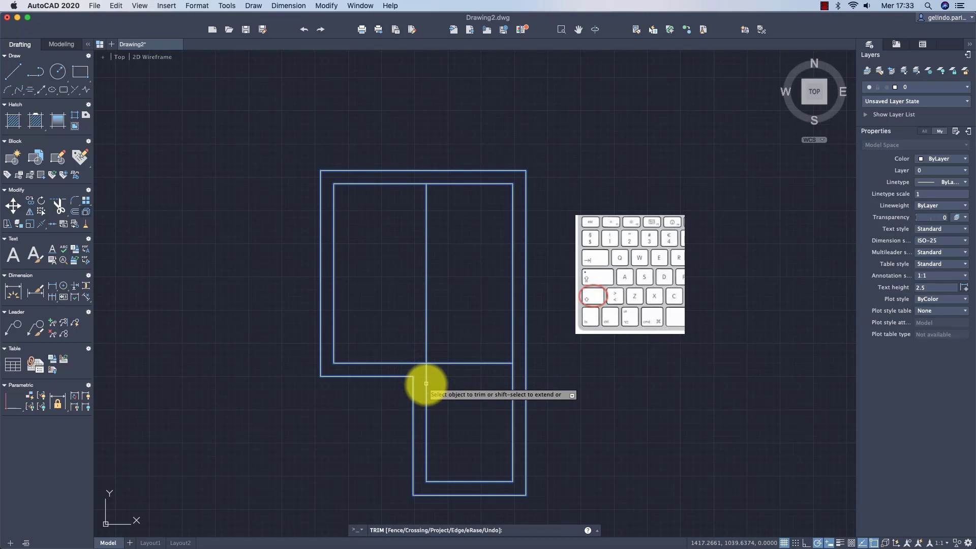
pyautogui.click(451, 373)
pyautogui.click(425, 303)
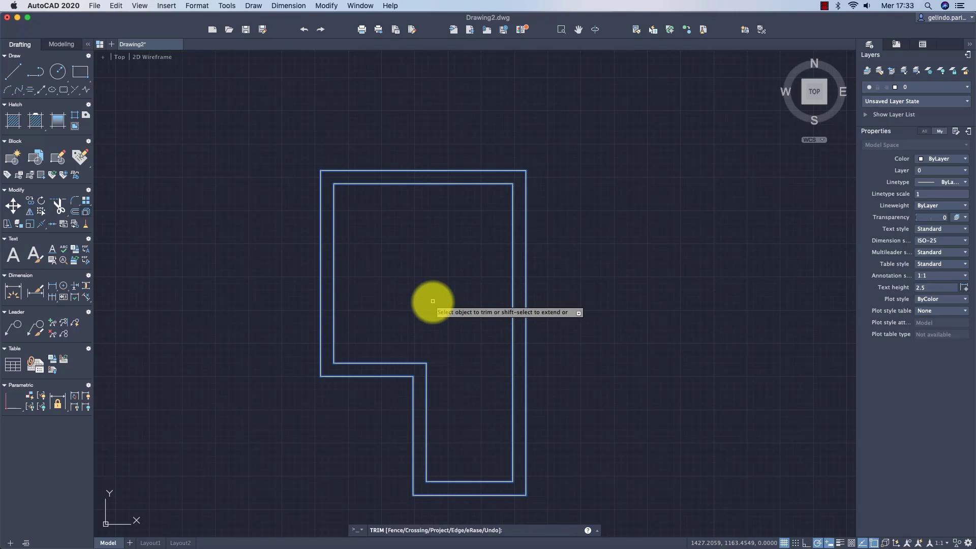
# - Start a polyline right of the old walls with 400- and 500-unit first segments
pyautogui.press('Escape')
pyautogui.moveTo(432, 301)
pyautogui.mouseDown(button='middle')
pyautogui.moveTo(383, 257)
pyautogui.moveTo(297, 213)
pyautogui.mouseUp(button='middle')
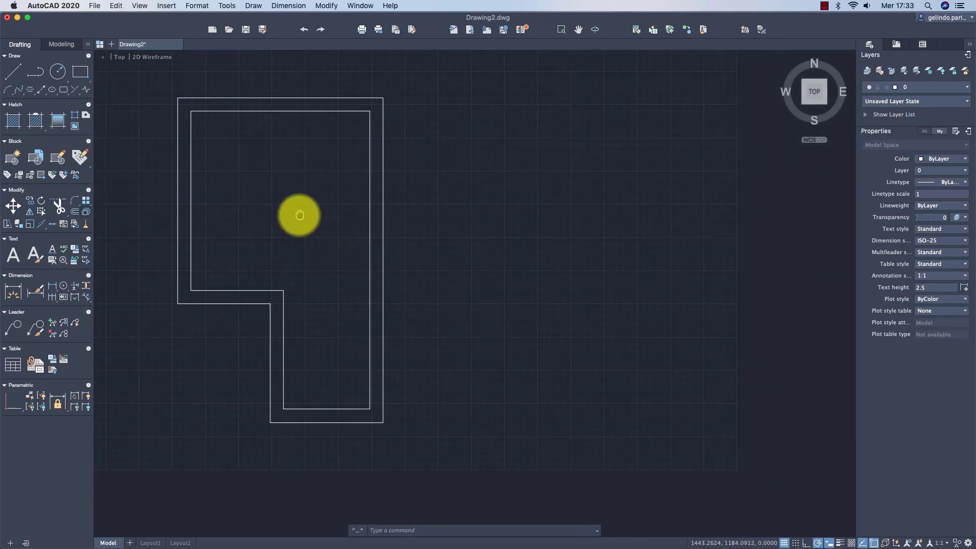
pyautogui.click(39, 77)
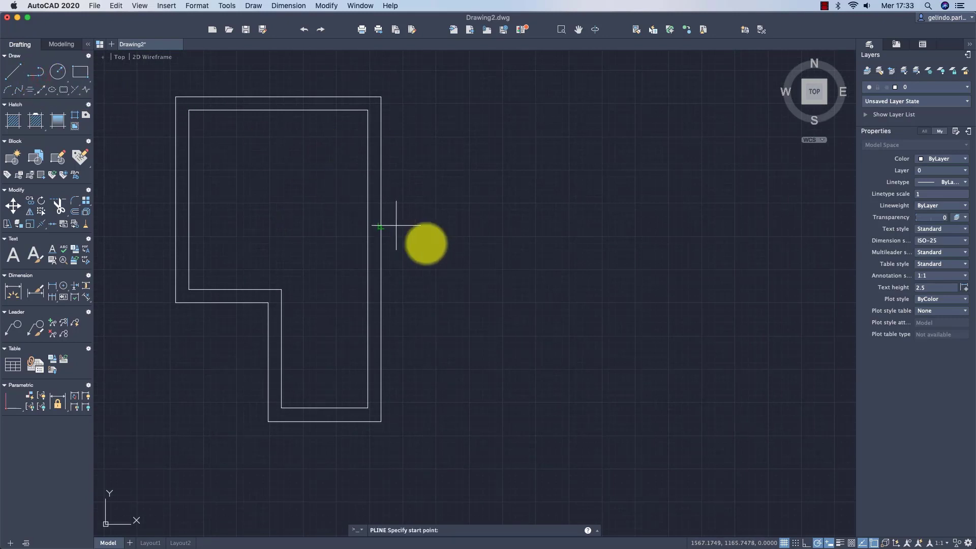
pyautogui.moveTo(483, 246); pyautogui.dragTo(442, 248, button='middle')
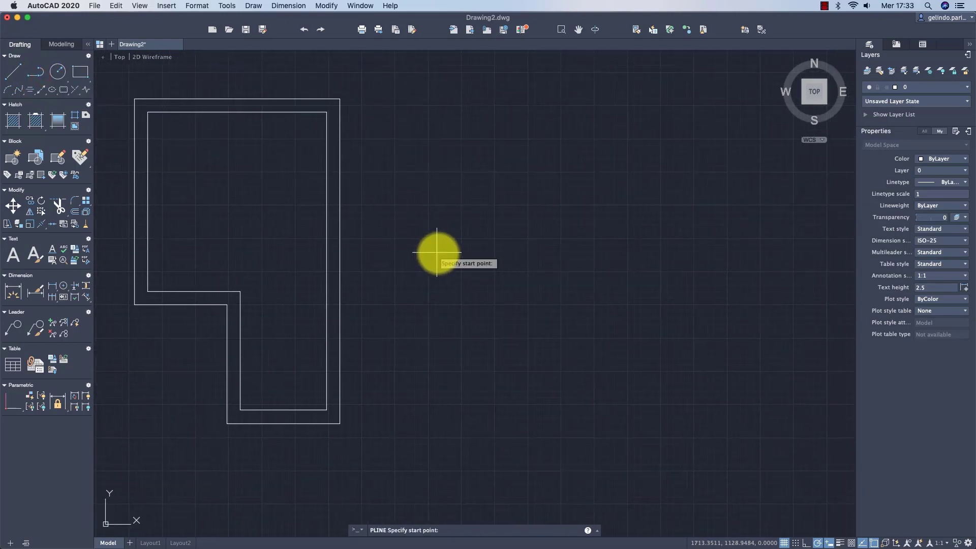
pyautogui.click(509, 308)
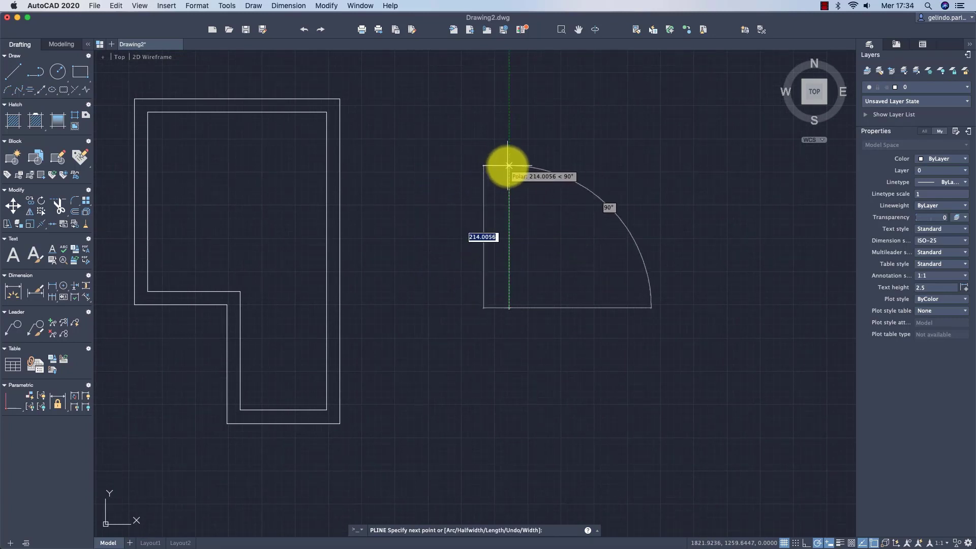
pyautogui.write('400')
pyautogui.press('Return')
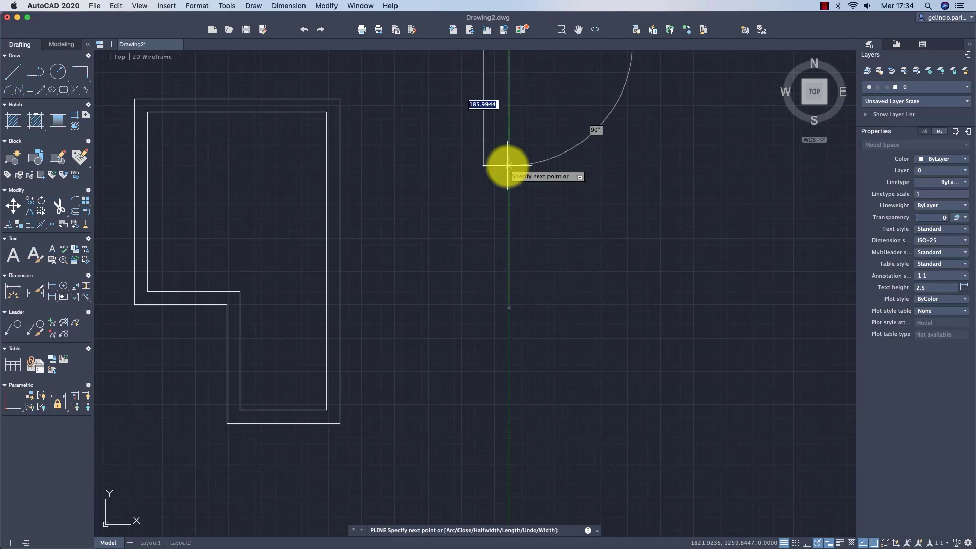
pyautogui.scroll(-4, 509, 236)
pyautogui.scroll(2, 452, 327)
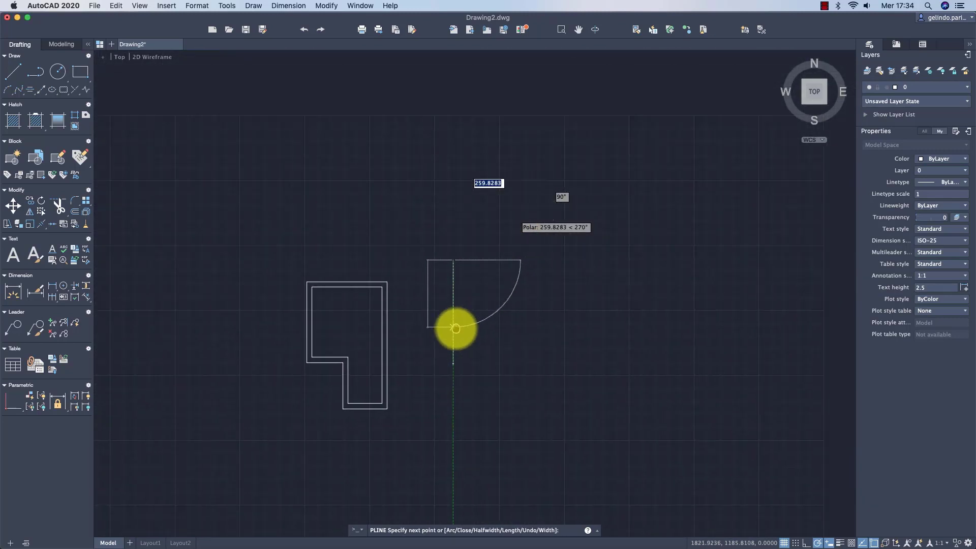
pyautogui.scroll(2, 456, 280)
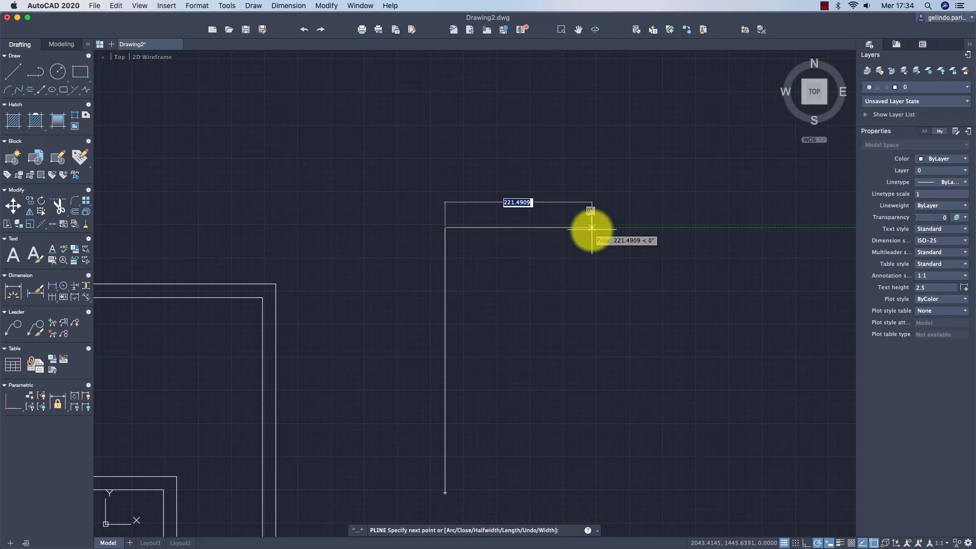
pyautogui.write('500')
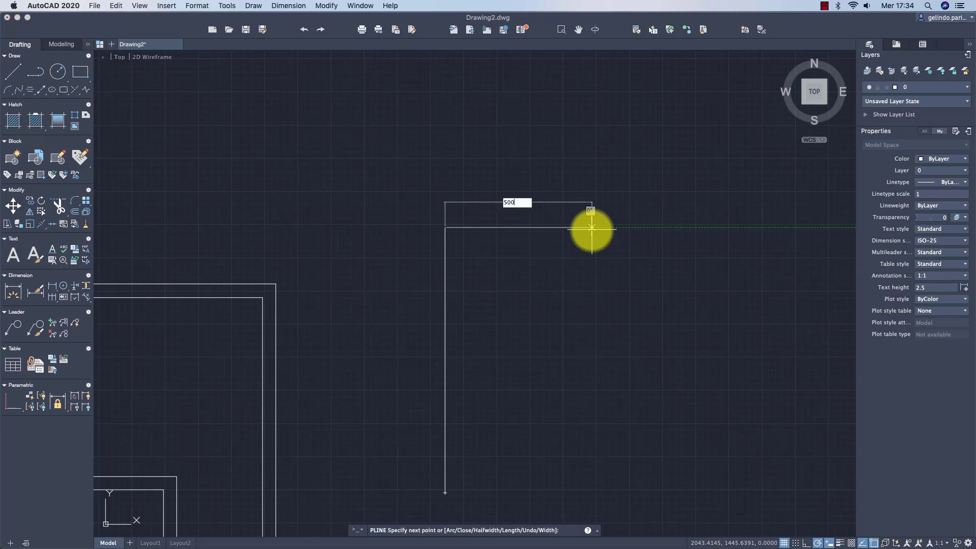
pyautogui.press('Return')
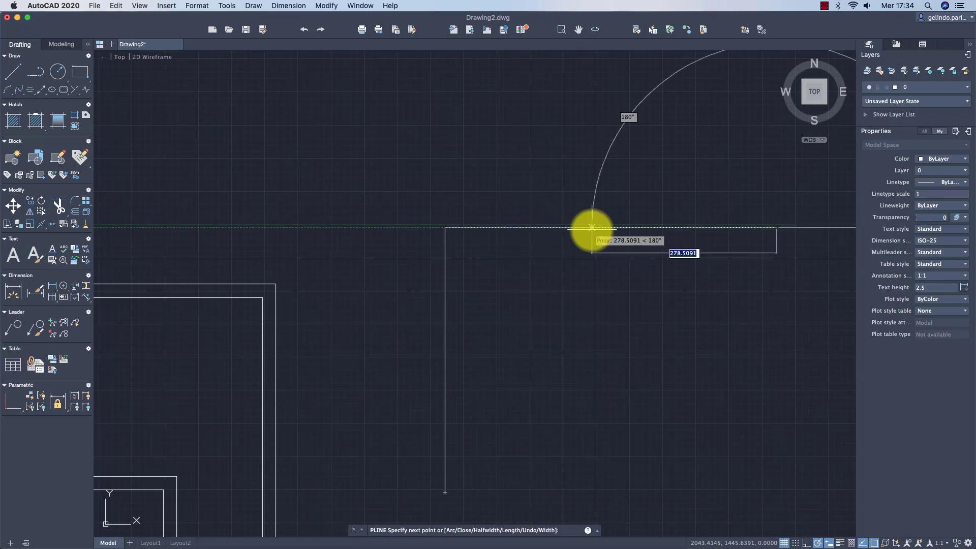
# - Add two 400-unit segments and a downward segment, then close the L-shaped polyline
pyautogui.scroll(-3, 592, 227)
pyautogui.moveTo(610, 229); pyautogui.dragTo(392, 306, button='middle')
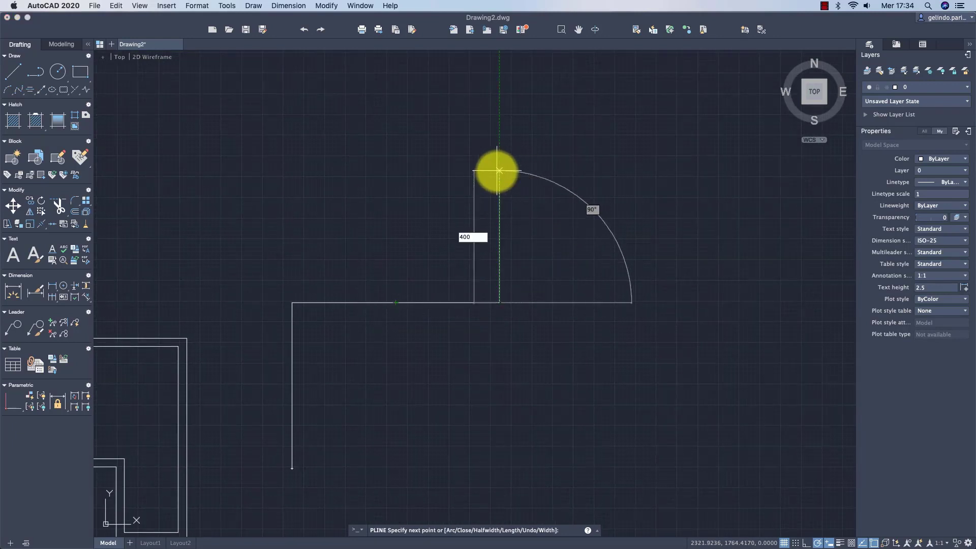
pyautogui.write('400')
pyautogui.press('Return')
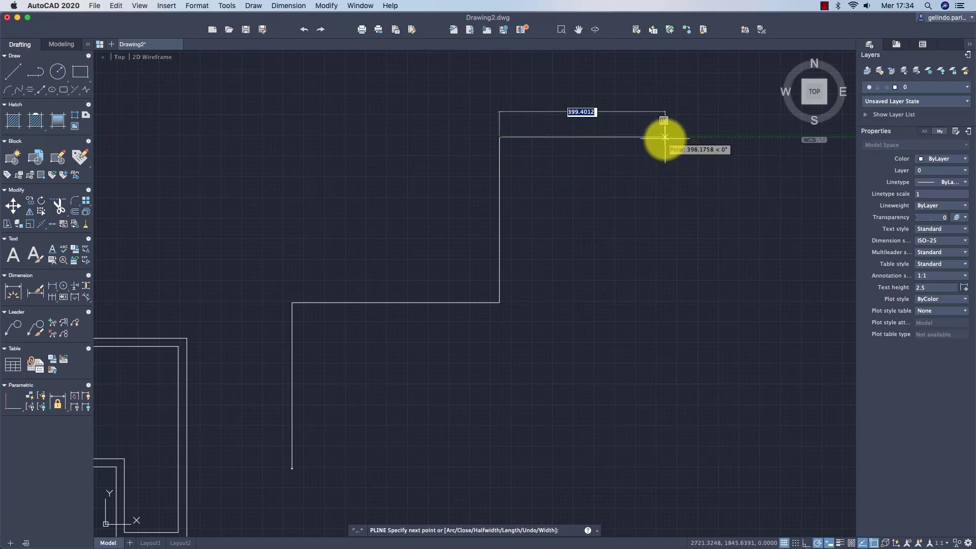
pyautogui.write('400')
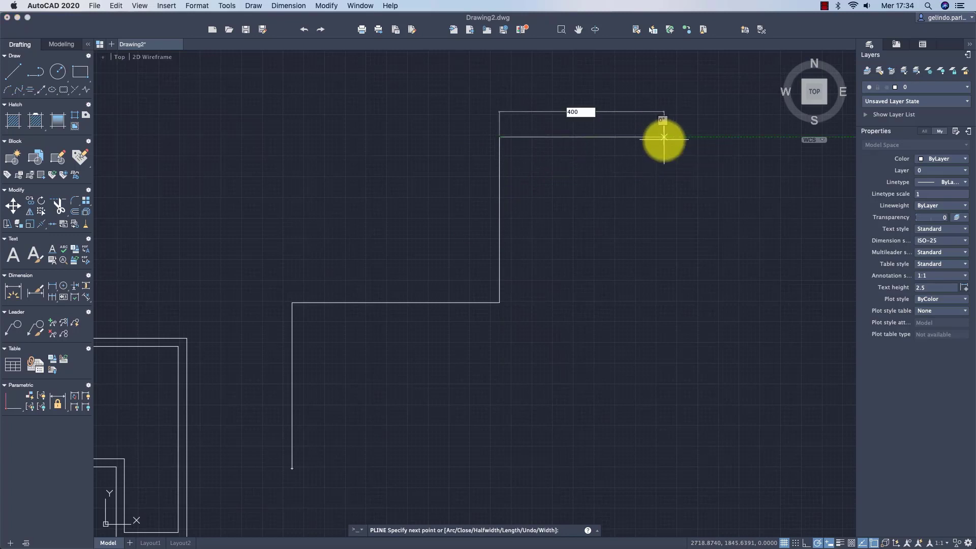
pyautogui.press('Return')
pyautogui.scroll(-3, 665, 283)
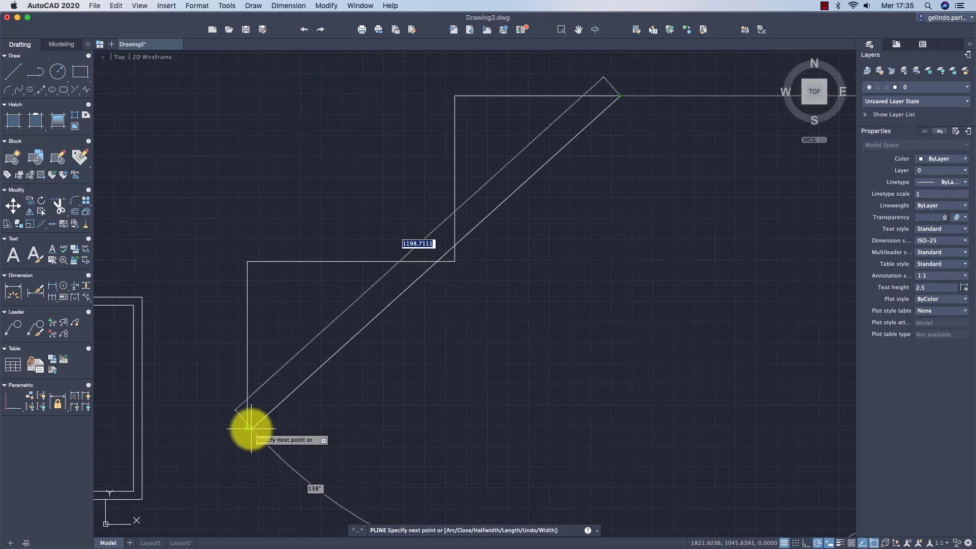
pyautogui.click(621, 426)
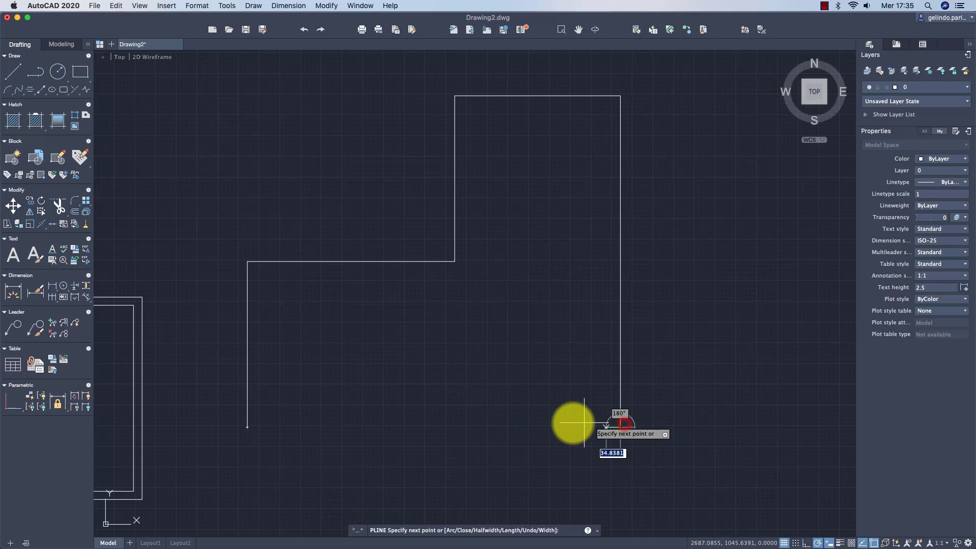
pyautogui.rightClick(555, 420)
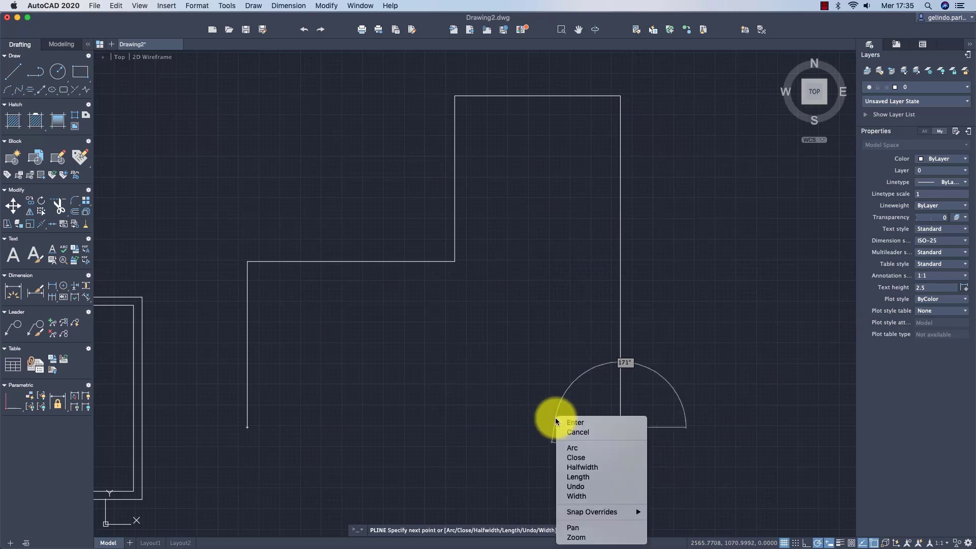
pyautogui.click(570, 457)
# - Offset the large L-shaped polyline 30 units inward
pyautogui.moveTo(559, 399); pyautogui.dragTo(612, 421, button='middle')
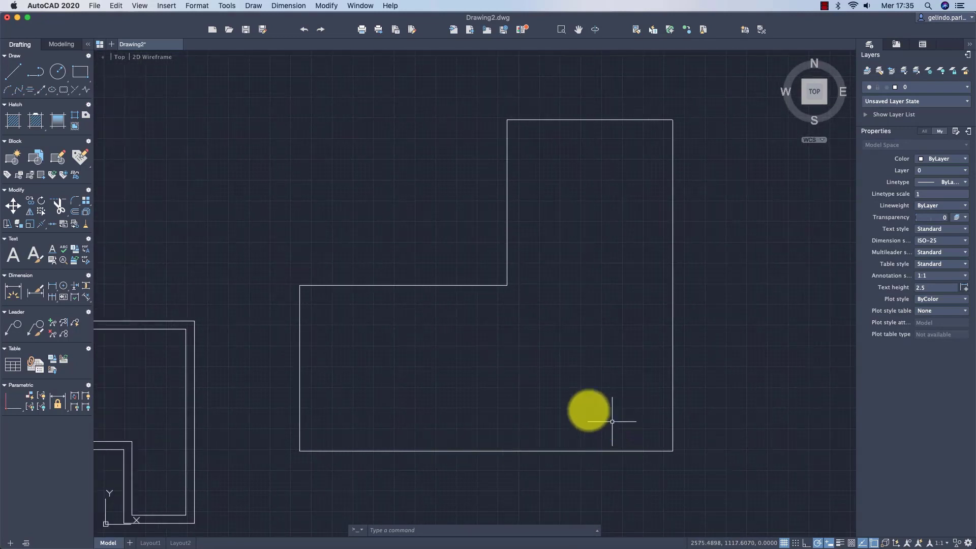
pyautogui.scroll(-2, 536, 386)
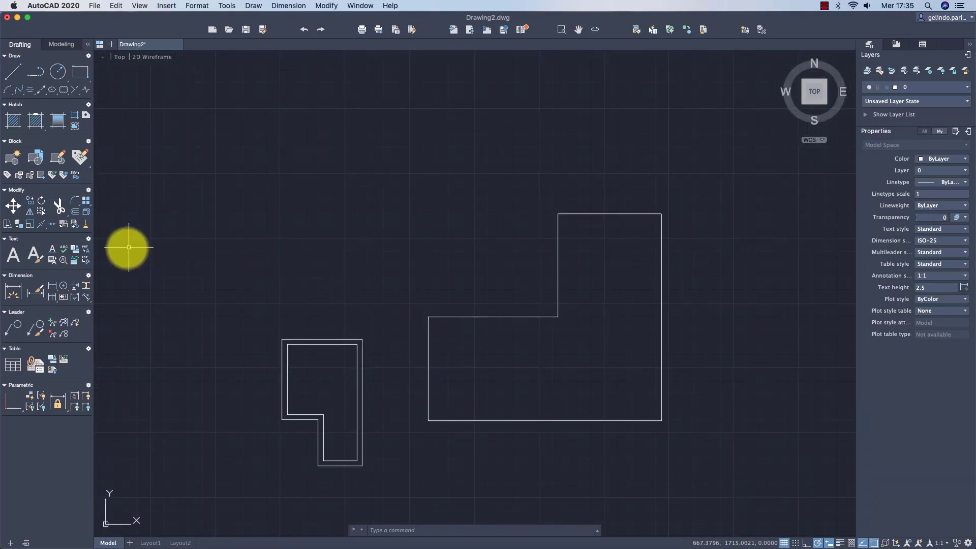
pyautogui.click(76, 211)
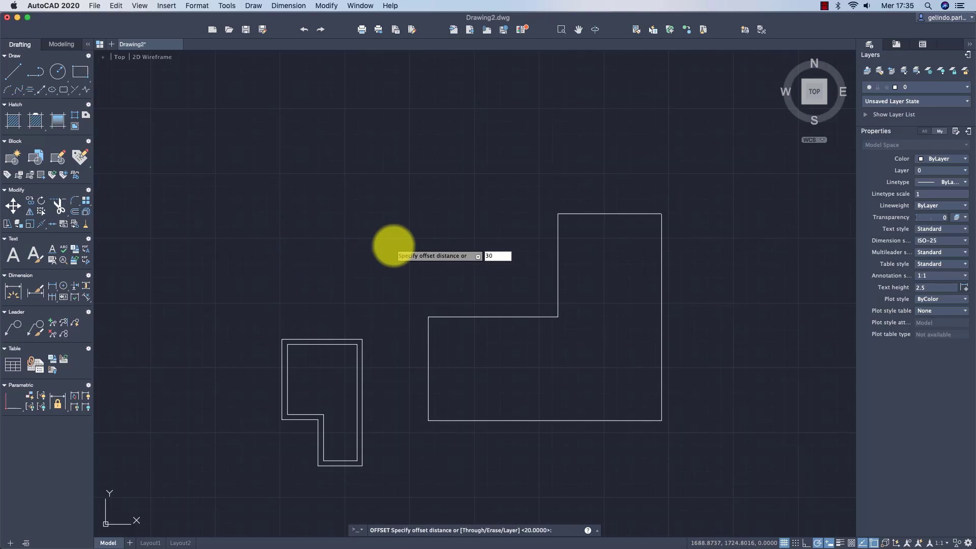
pyautogui.press('Return')
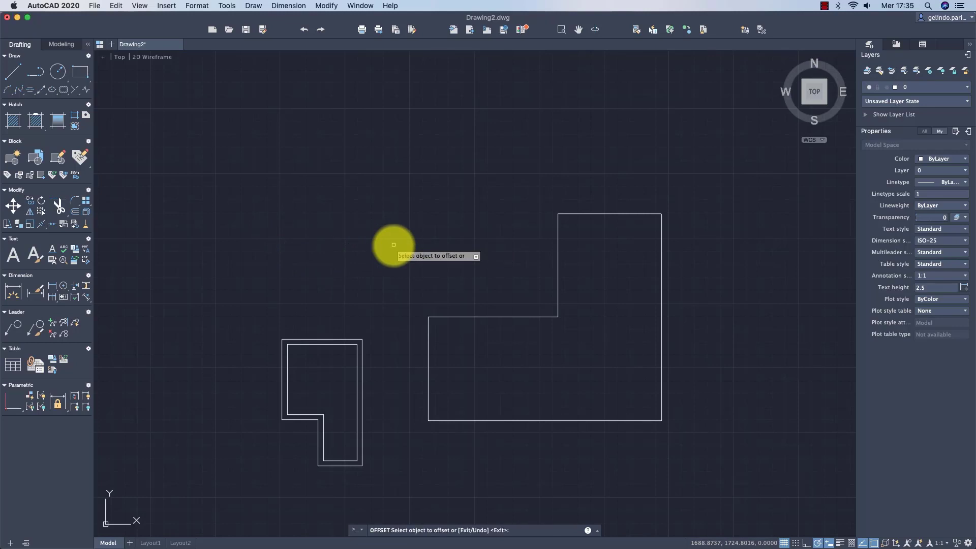
pyautogui.click(597, 213)
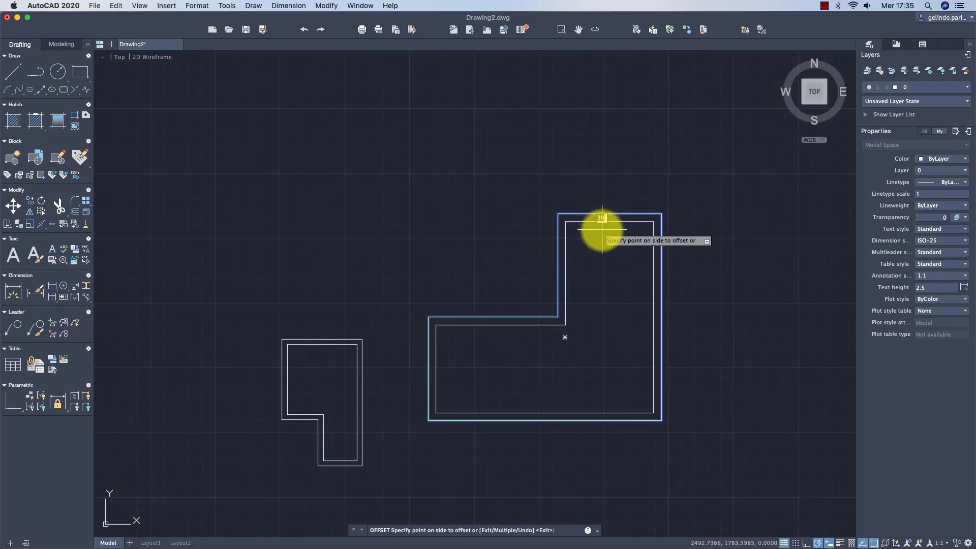
pyautogui.click(601, 227)
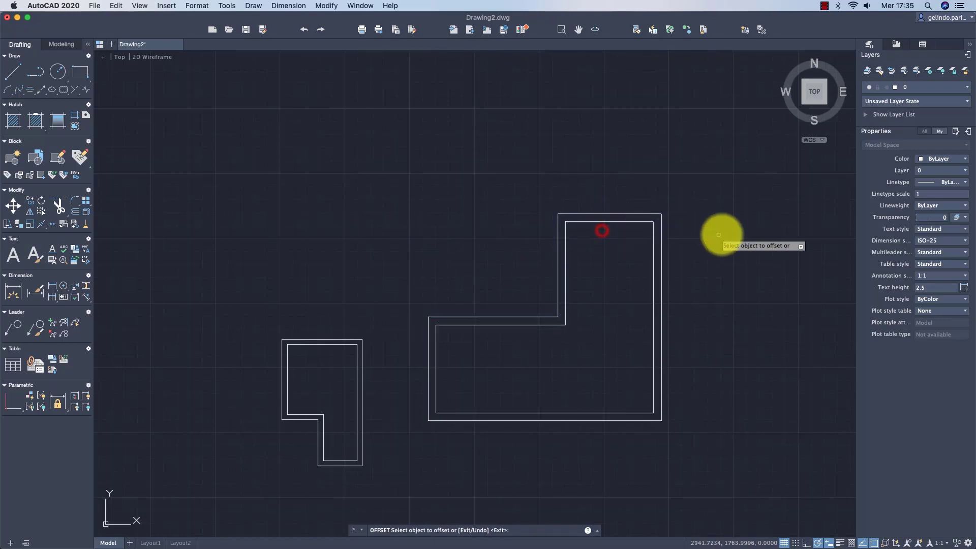
pyautogui.press('Return')
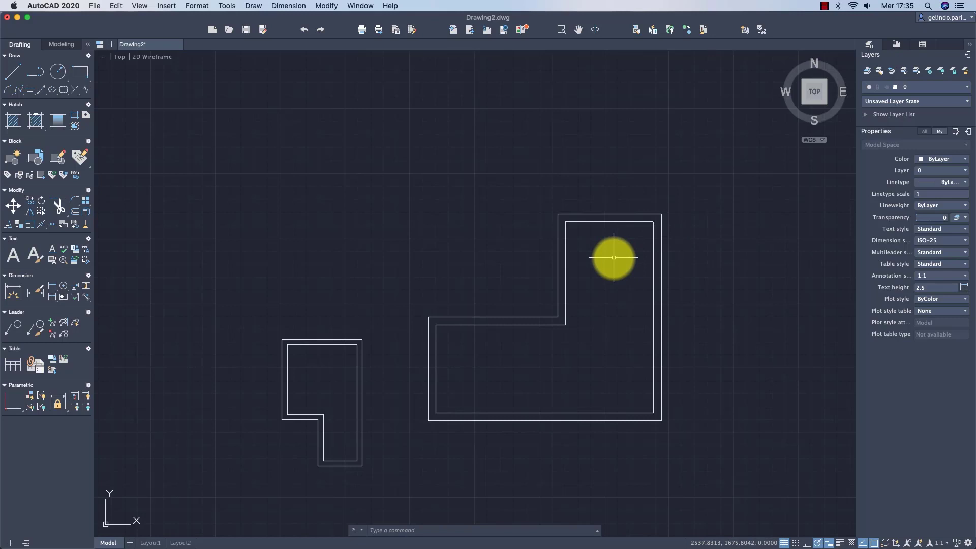
pyautogui.moveTo(614, 257); pyautogui.dragTo(620, 247, button='middle')
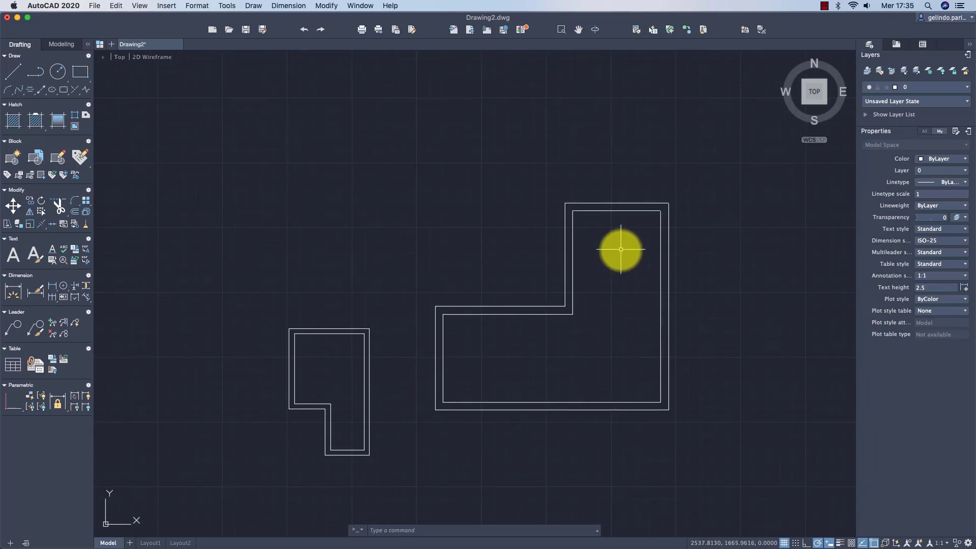
# - Select the outer L-shaped polyline to check it is closed
pyautogui.click(658, 203)
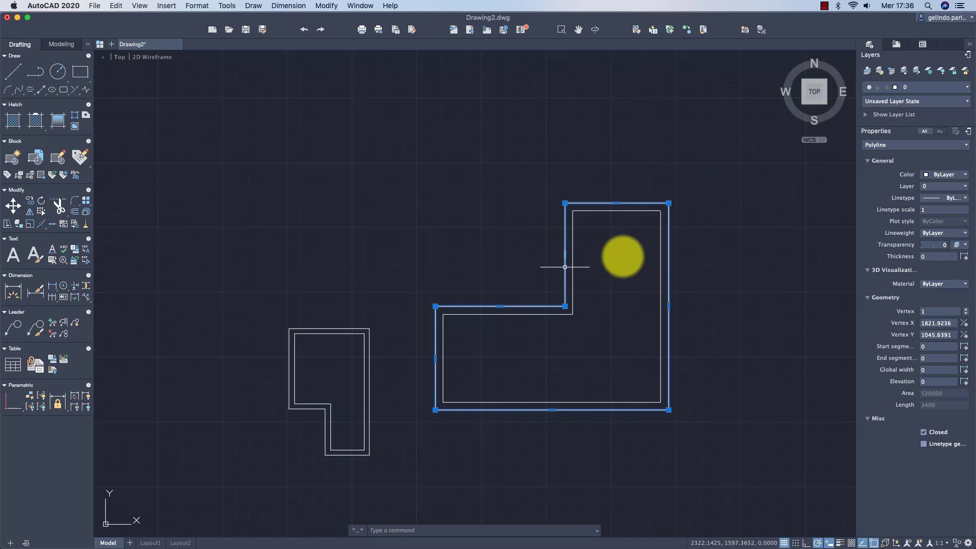
# - Switch to the southeast isometric view in the Conceptual visual style
pyautogui.moveTo(823, 85)
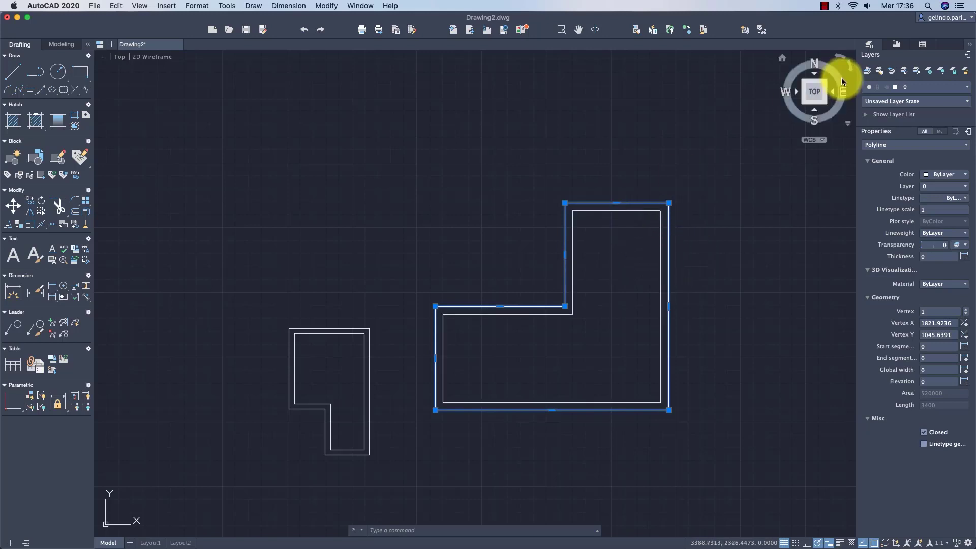
pyautogui.click(827, 104)
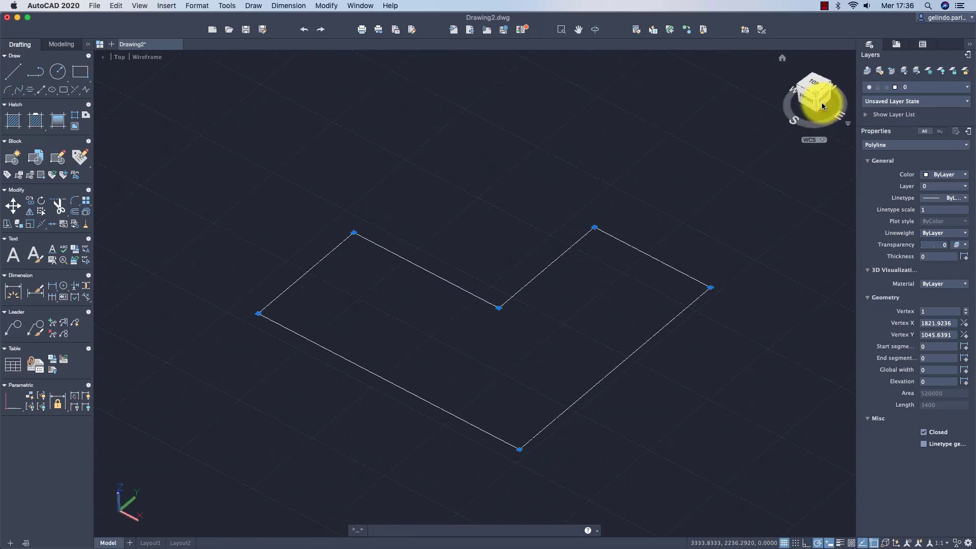
pyautogui.moveTo(616, 140); pyautogui.dragTo(711, 143, button='middle')
pyautogui.press('Escape')
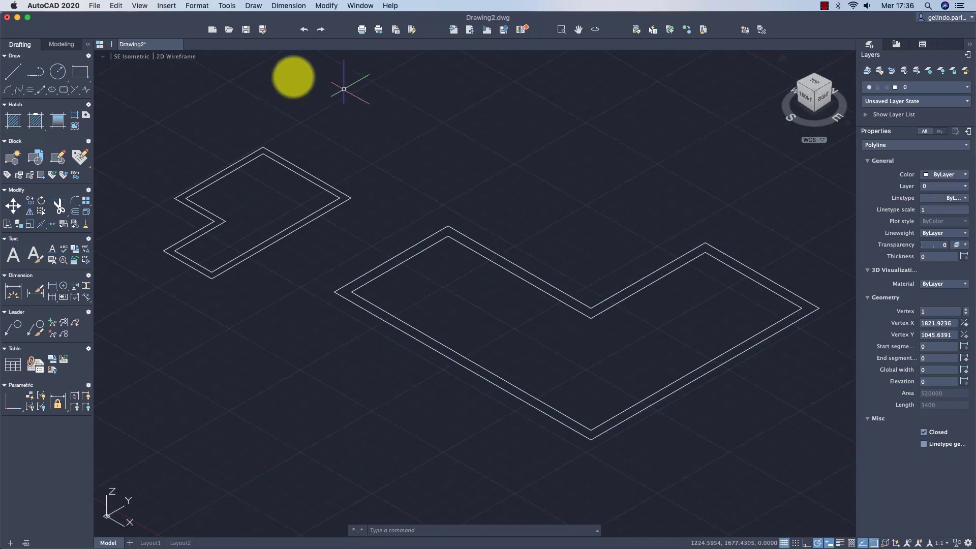
pyautogui.click(187, 55)
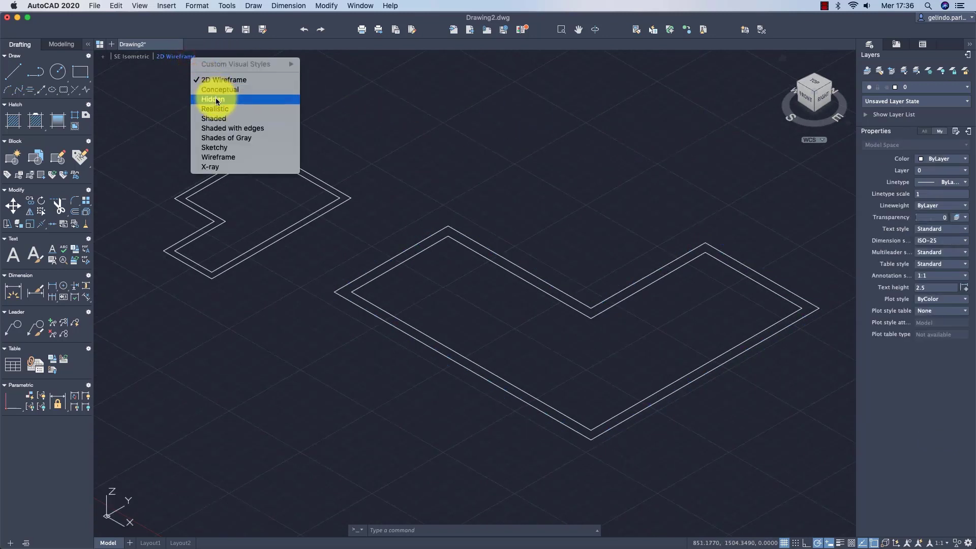
pyautogui.click(218, 90)
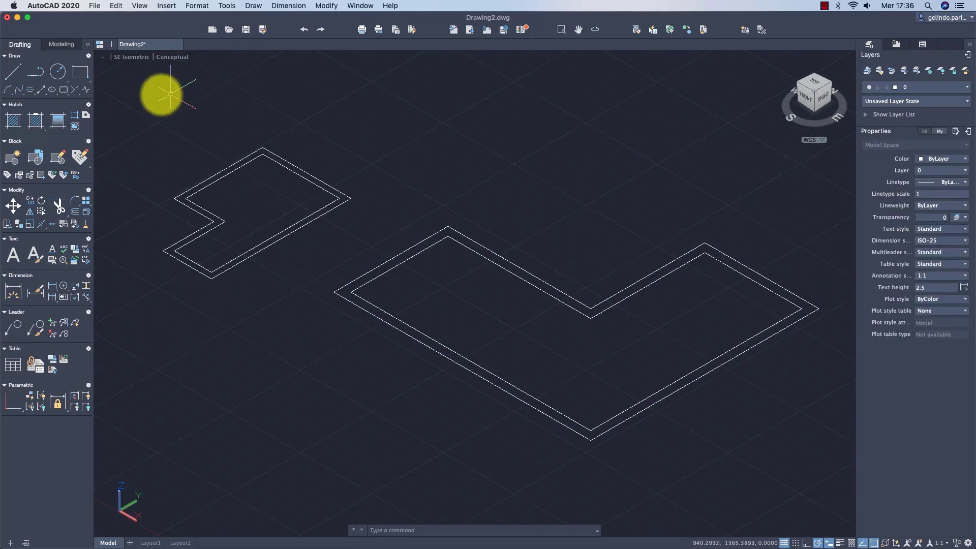
# - Extrude both outer outlines into solids 405.8943 units high
pyautogui.click(57, 51)
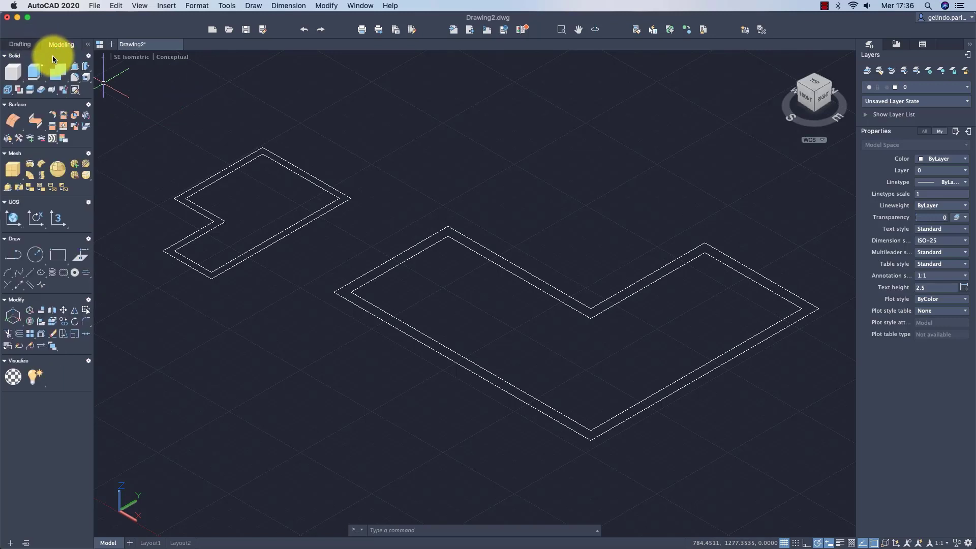
pyautogui.click(41, 80)
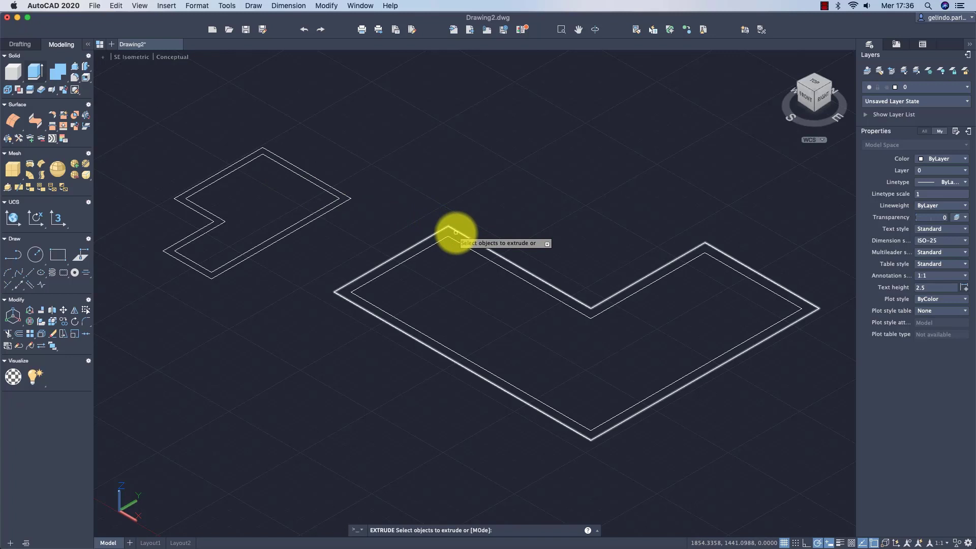
pyautogui.click(455, 232)
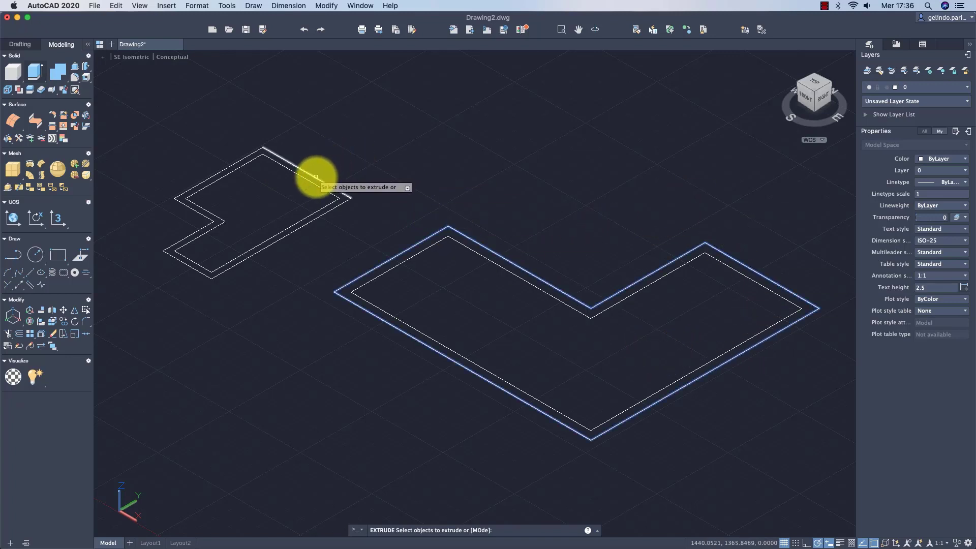
pyautogui.click(315, 176)
pyautogui.click(238, 161)
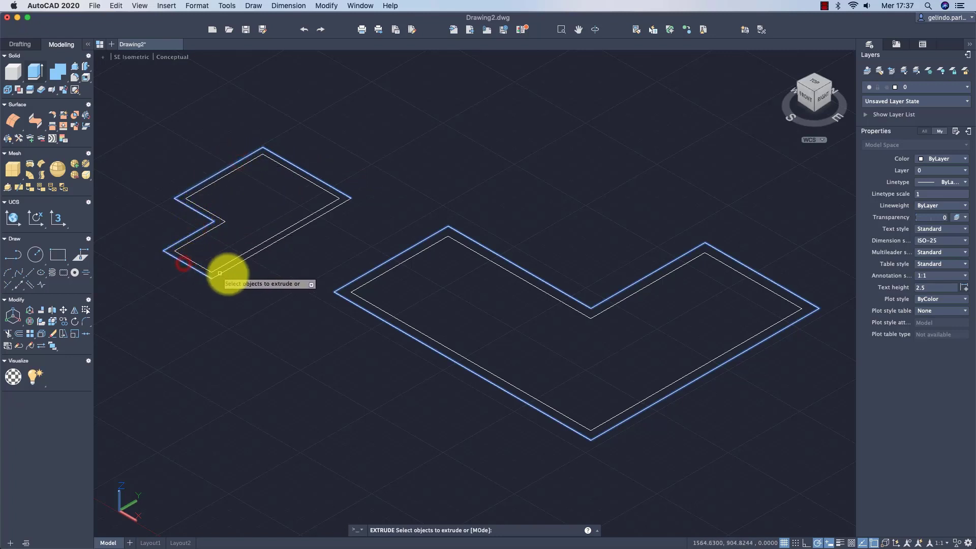
pyautogui.rightClick(438, 183)
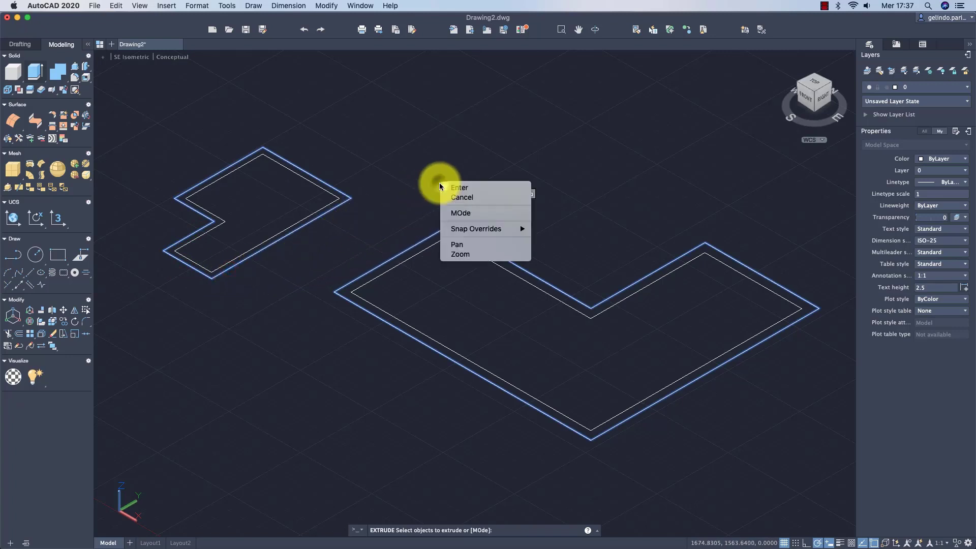
pyautogui.click(454, 189)
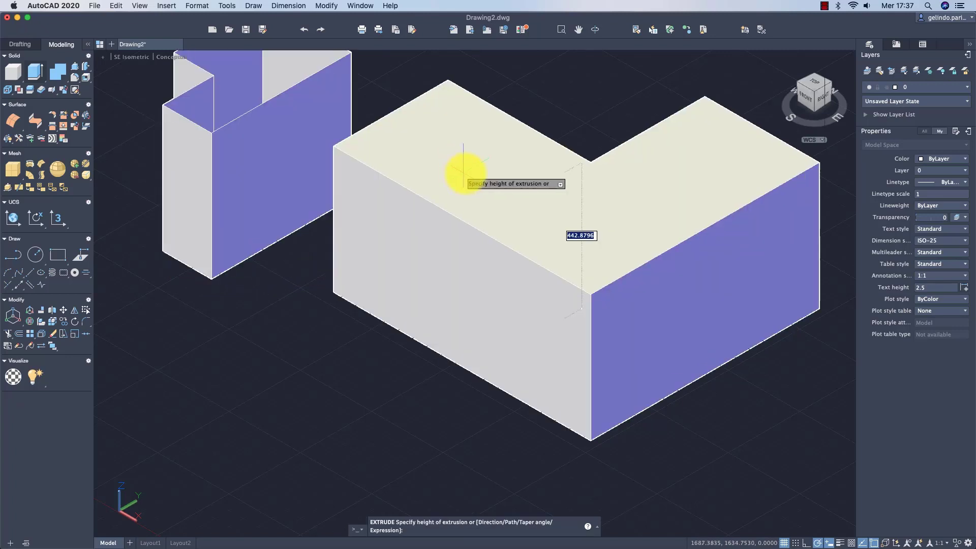
pyautogui.click(467, 186)
pyautogui.click(509, 201)
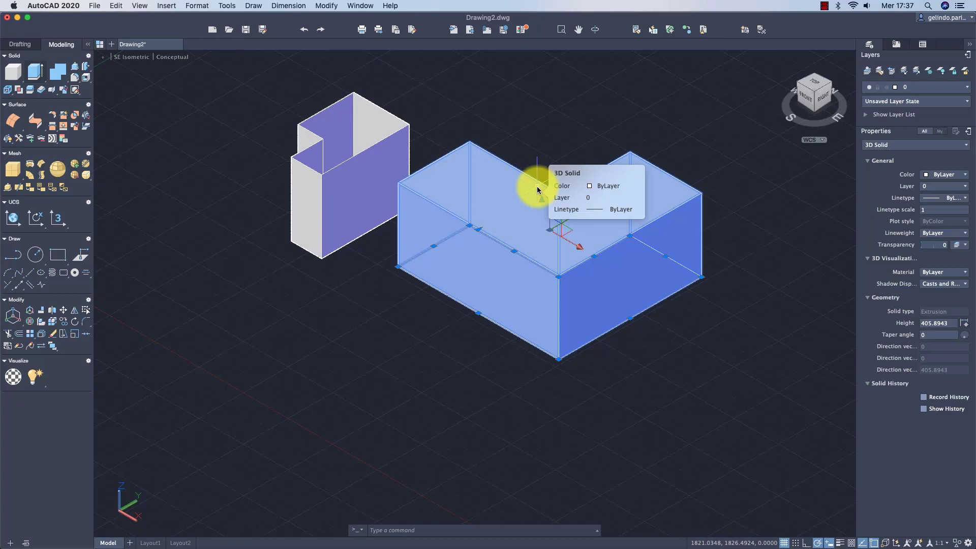
# - Undo the extrusions, delete the small first-room outline, and return to the Drafting workspace
pyautogui.press('Escape')
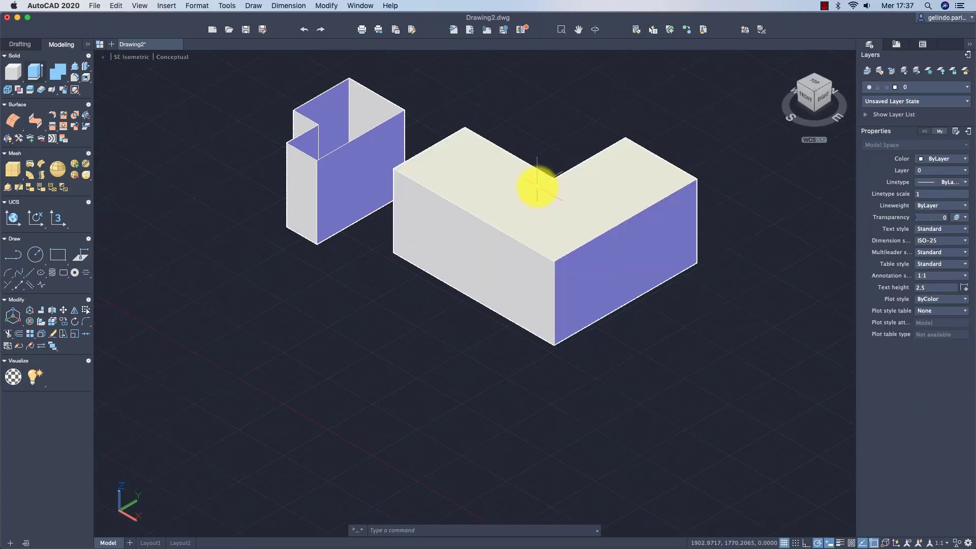
pyautogui.press('super+z')
pyautogui.press('super+z')
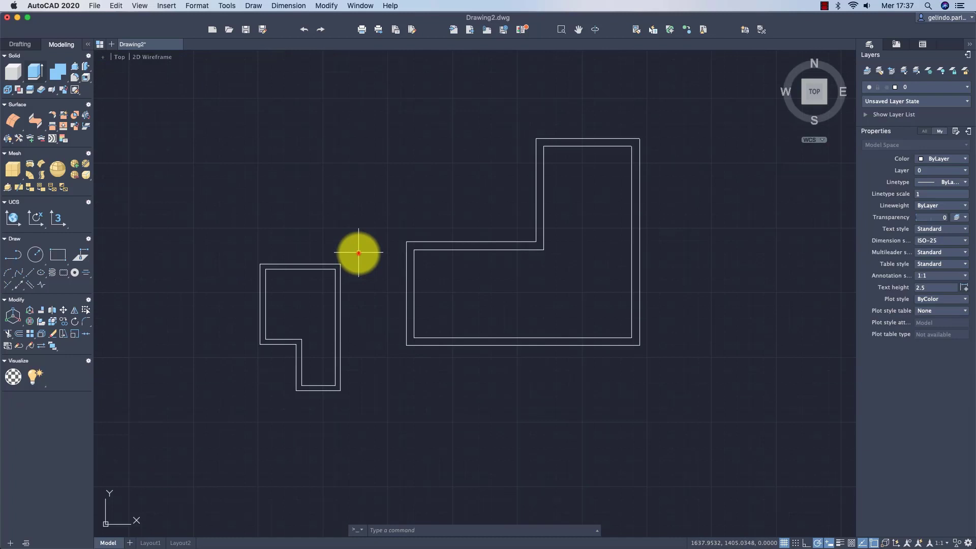
pyautogui.click(360, 250)
pyautogui.click(237, 407)
pyautogui.press('Delete')
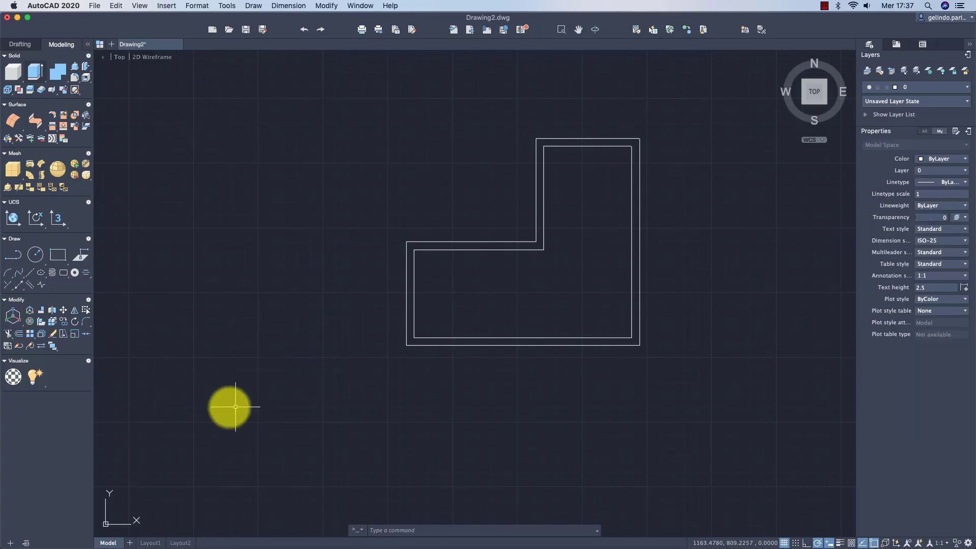
pyautogui.moveTo(312, 337); pyautogui.dragTo(257, 366, button='middle')
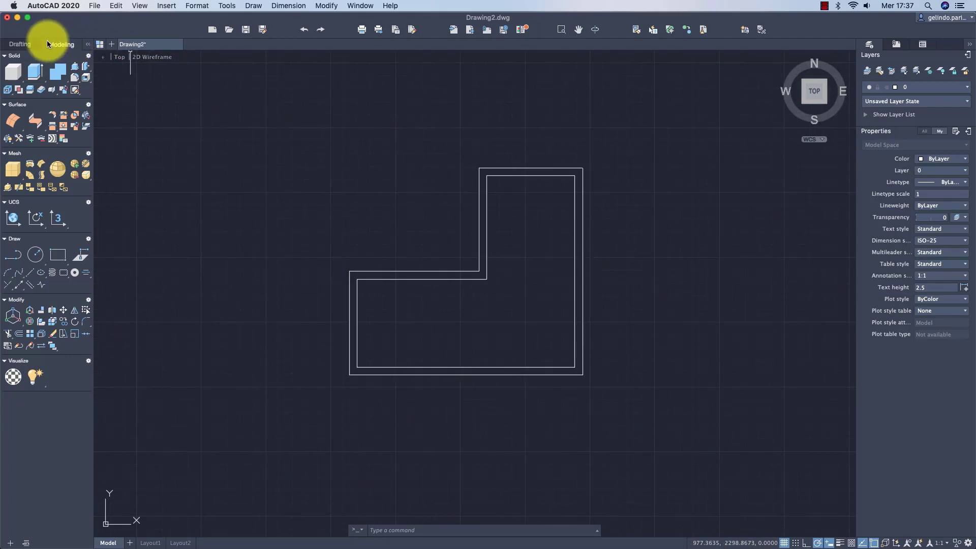
pyautogui.click(20, 45)
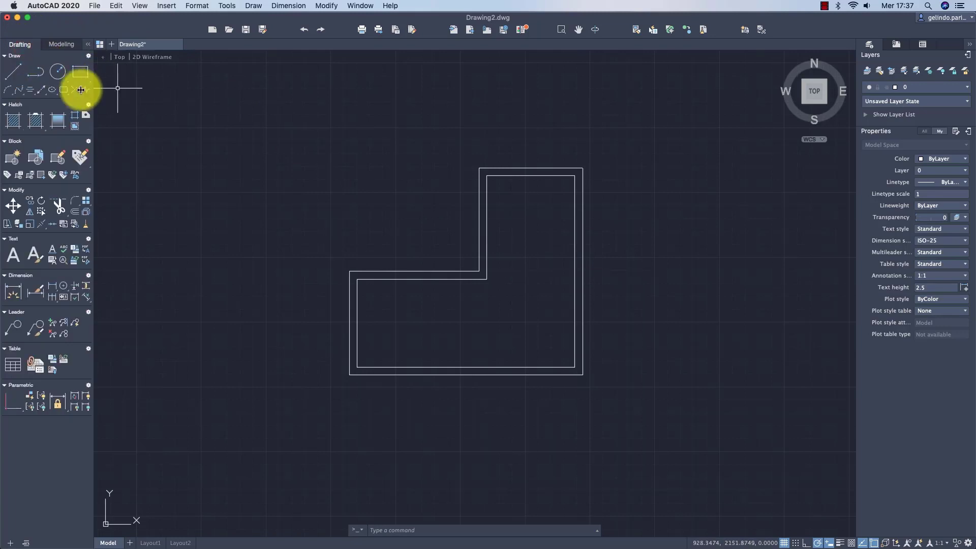